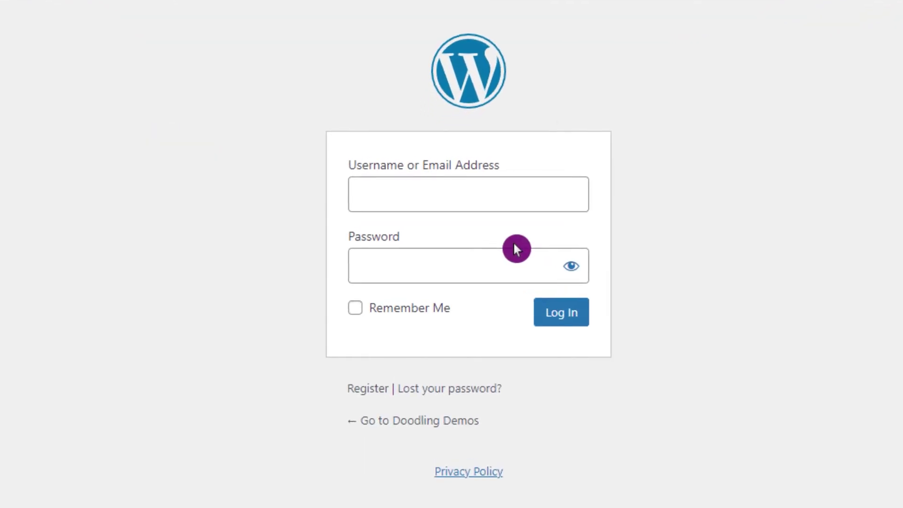
Step: Log in with the admin email and password, ticking Remember Me
{"action": "left_click", "coordinate": [425, 195]}
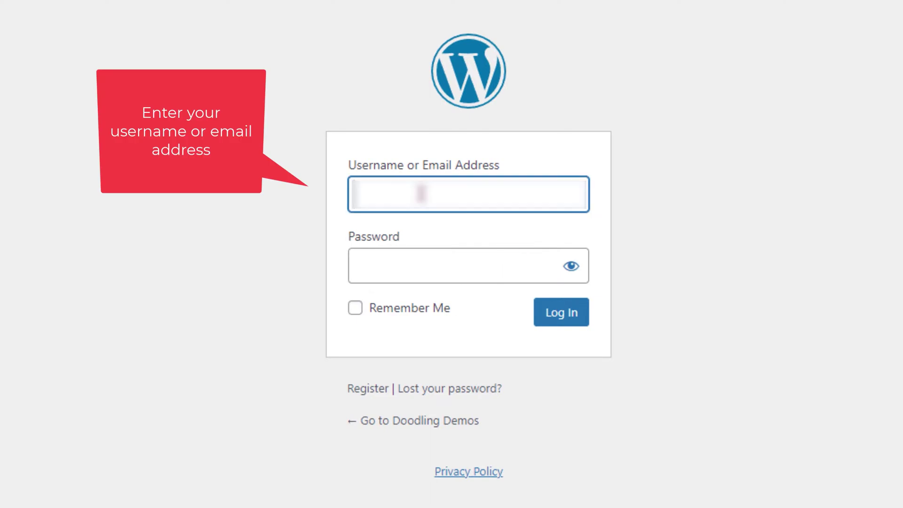
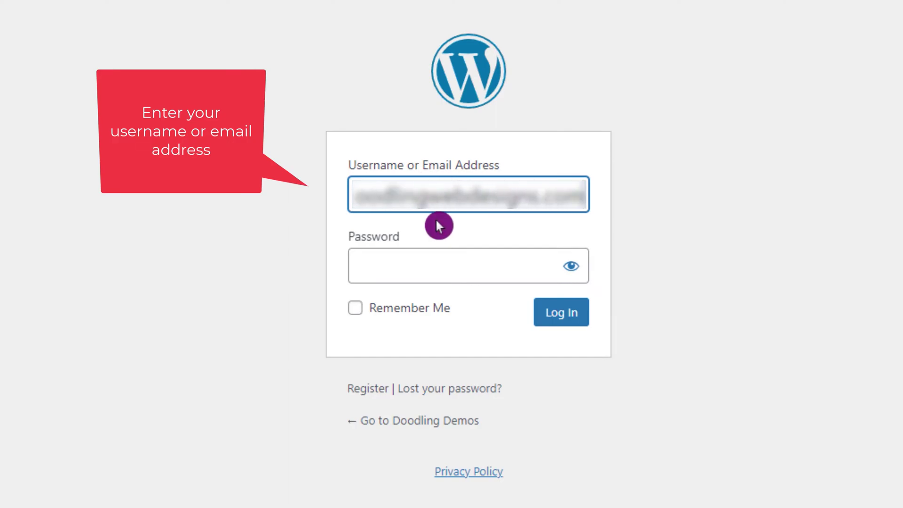
{"action": "left_click", "coordinate": [449, 265]}
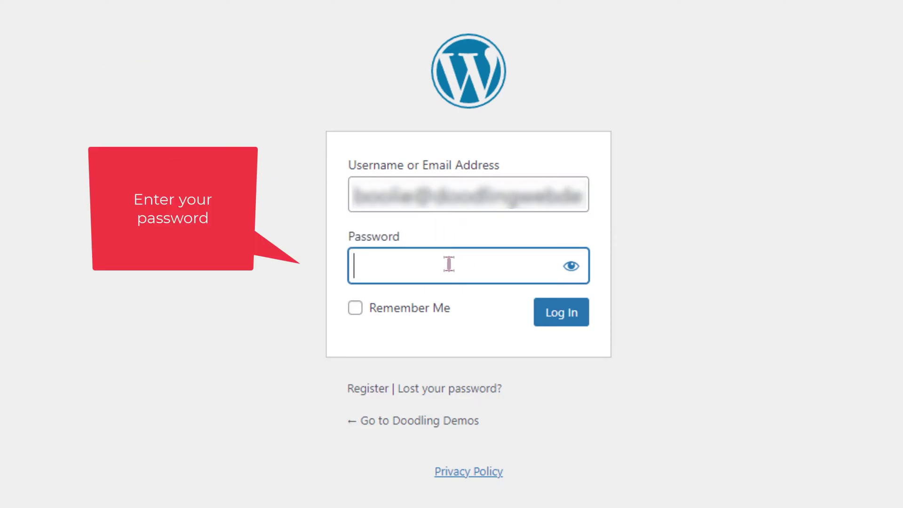
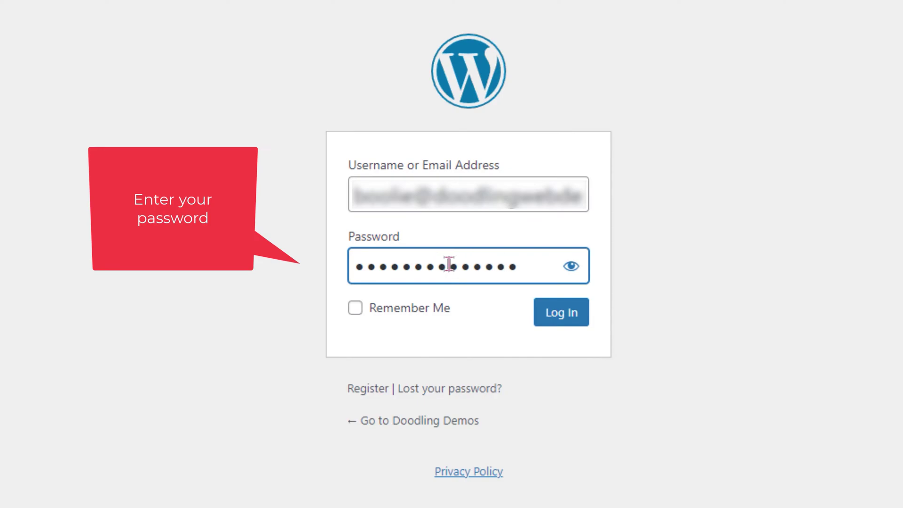
{"action": "left_click", "coordinate": [355, 308]}
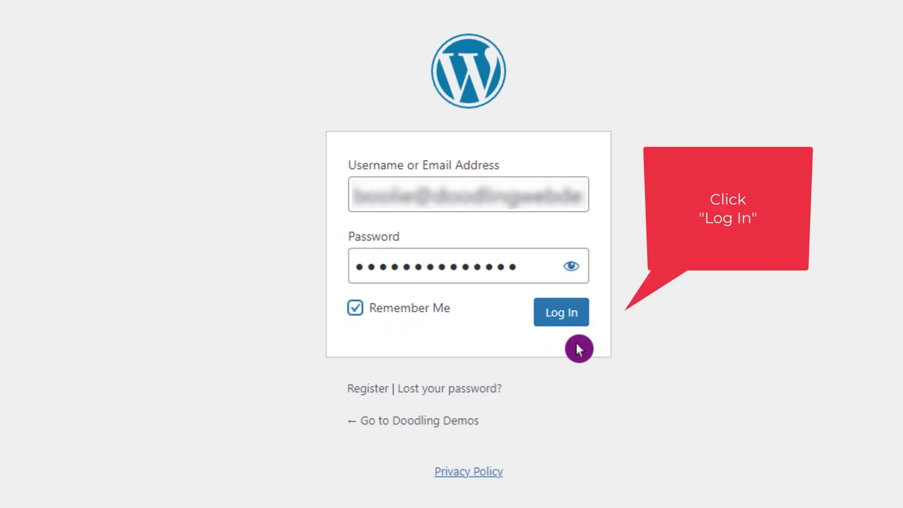
{"action": "left_click", "coordinate": [556, 318]}
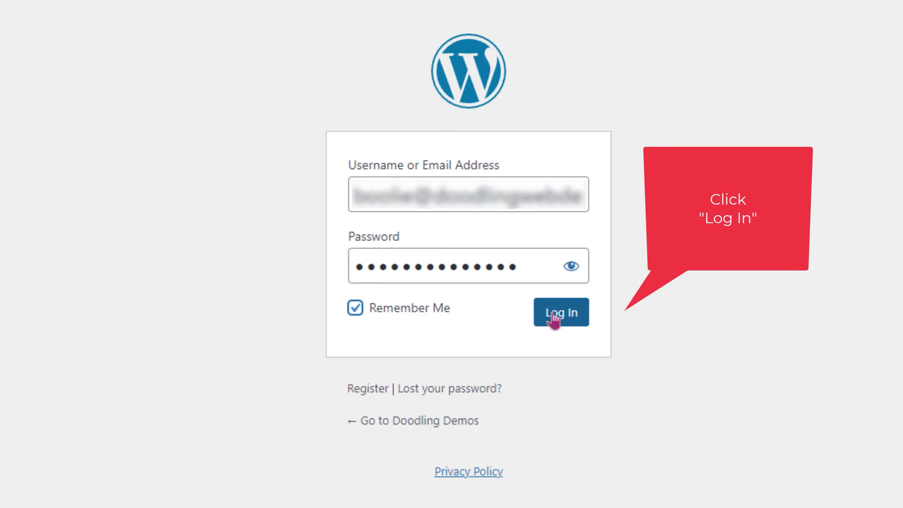
Step: Finish signing in and go to Plugins > Add New
{"action": "left_click", "coordinate": [556, 319]}
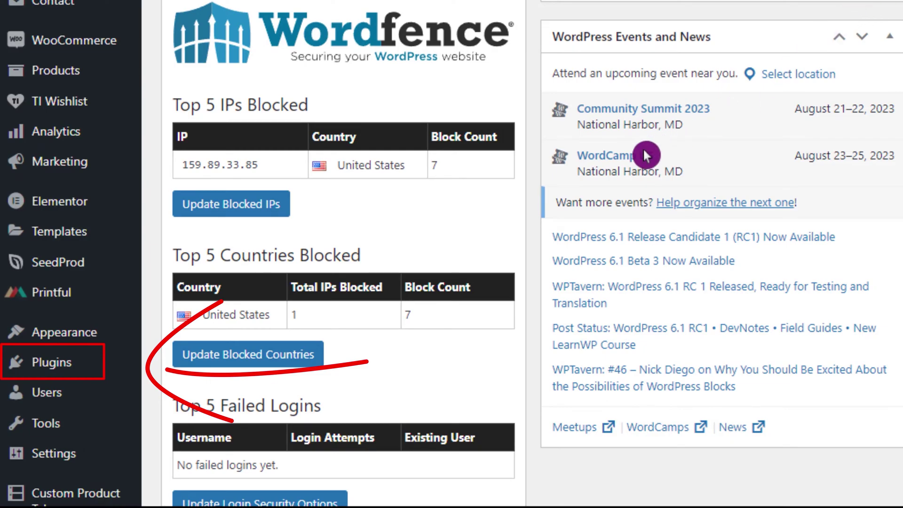
{"action": "left_click", "coordinate": [52, 362]}
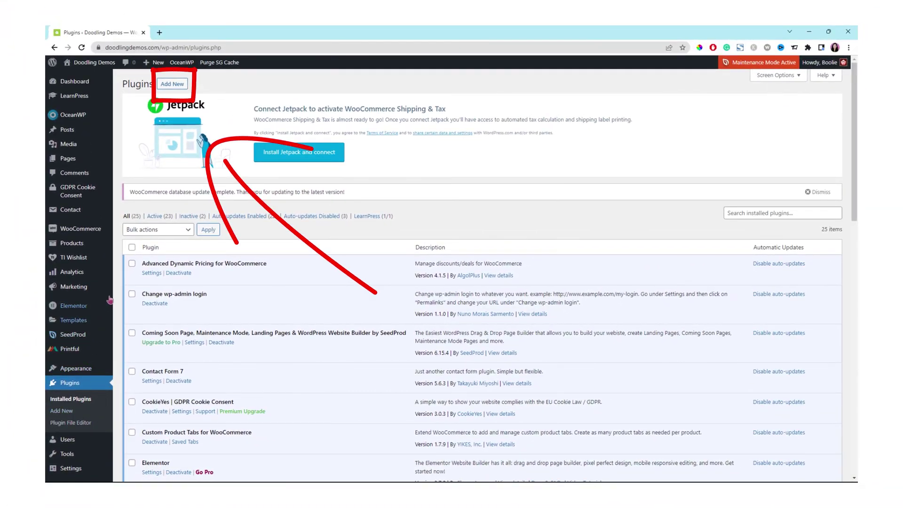
{"action": "left_click", "coordinate": [173, 85]}
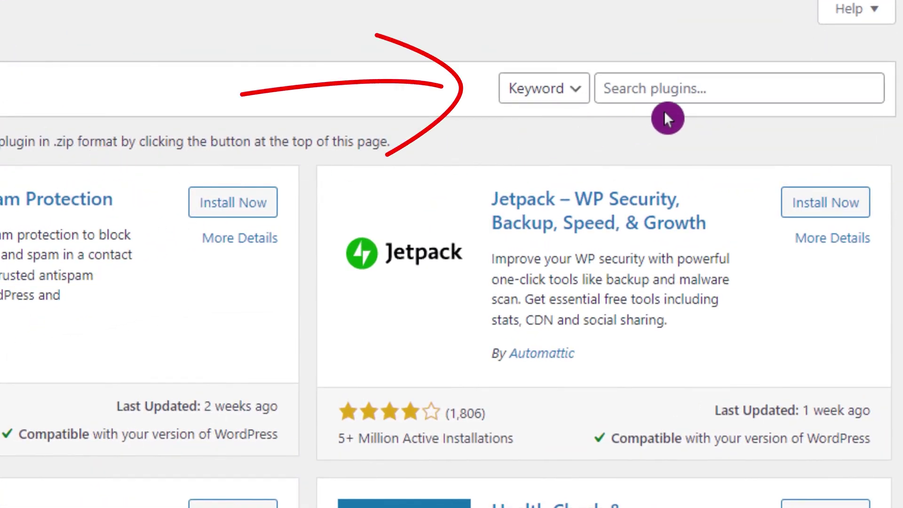
Step: Search the plugin directory for 'loginpress', then install and activate LoginPress
{"action": "left_click", "coordinate": [681, 89]}
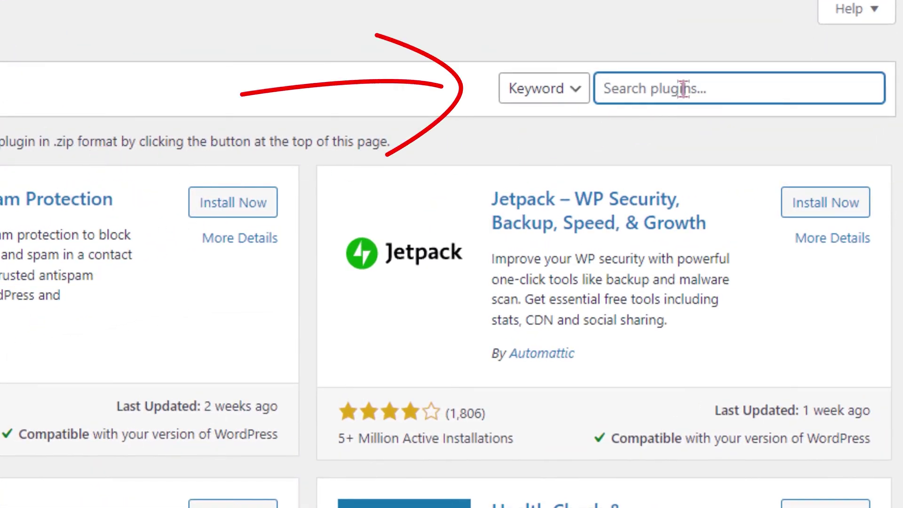
{"action": "type", "text": "loginpress"}
{"action": "key", "text": "Return"}
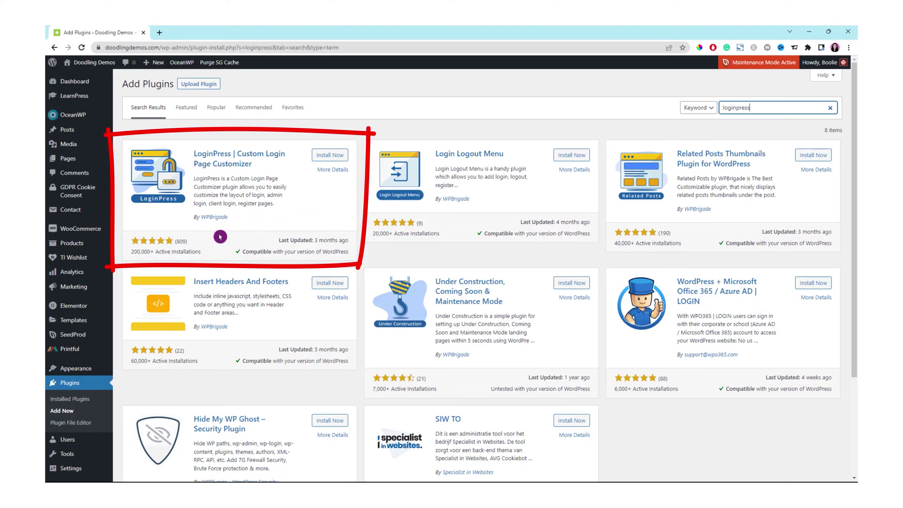
{"action": "left_click", "coordinate": [331, 155]}
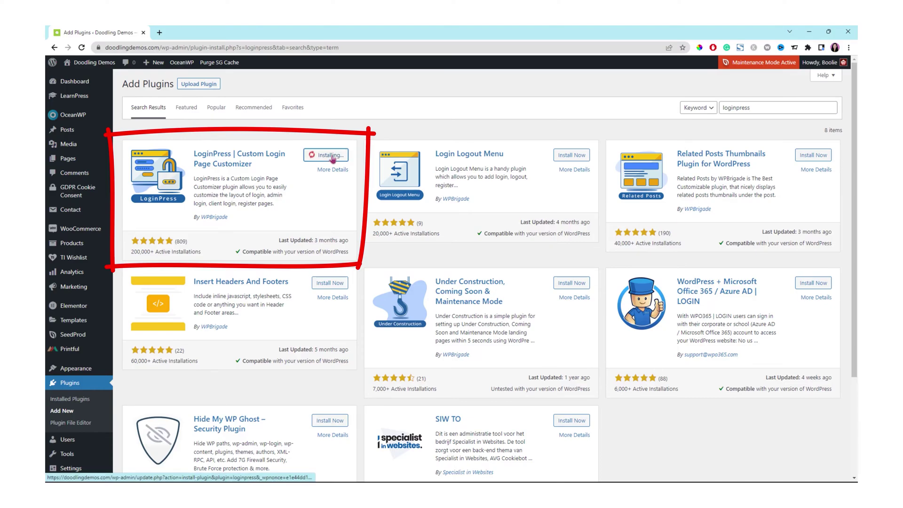
{"action": "left_click", "coordinate": [333, 157]}
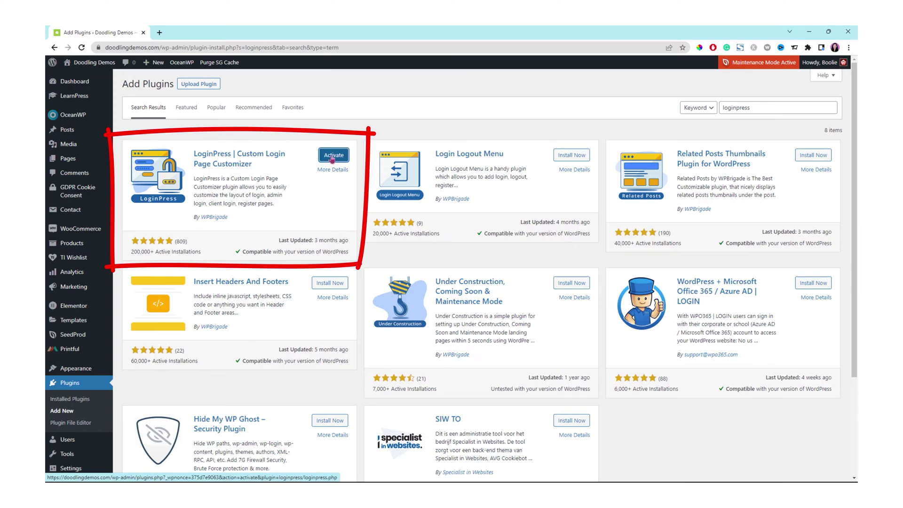
Step: Activate LoginPress and open its login page customizer from Appearance
{"action": "left_click", "coordinate": [331, 157]}
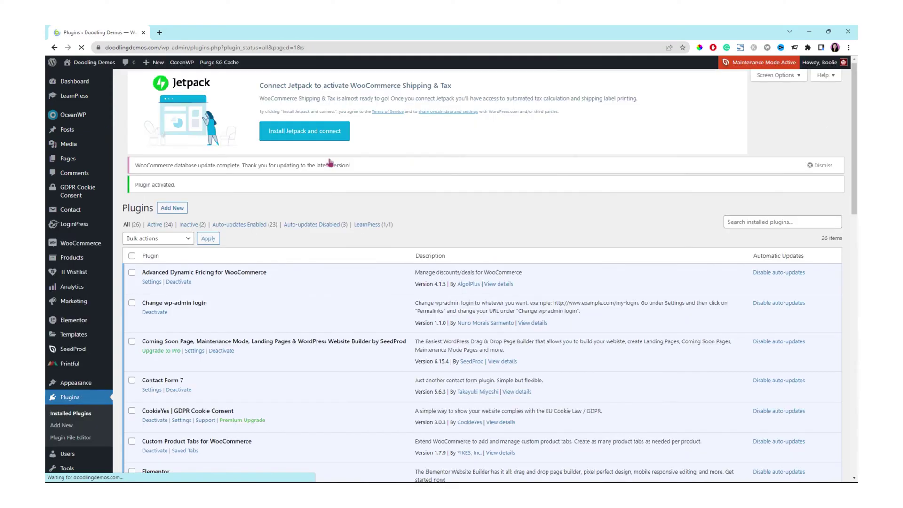
{"action": "mouse_move", "coordinate": [69, 368]}
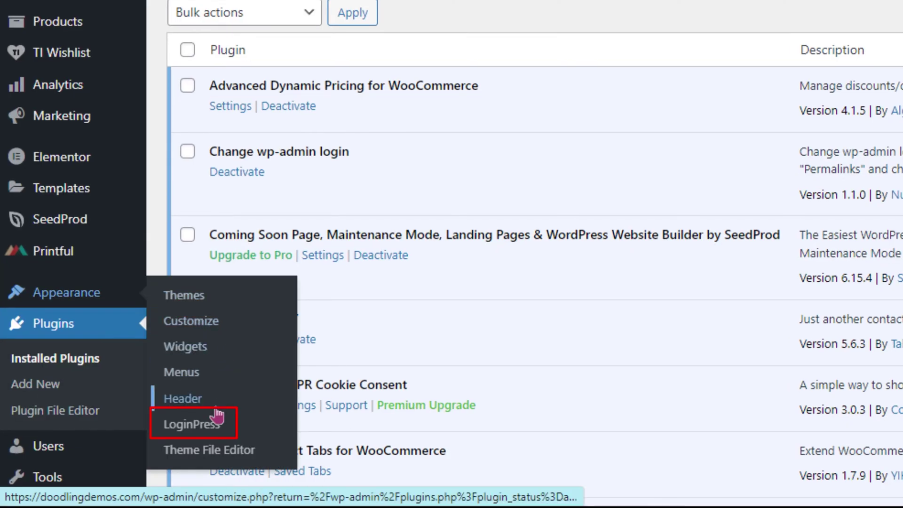
{"action": "left_click", "coordinate": [192, 425]}
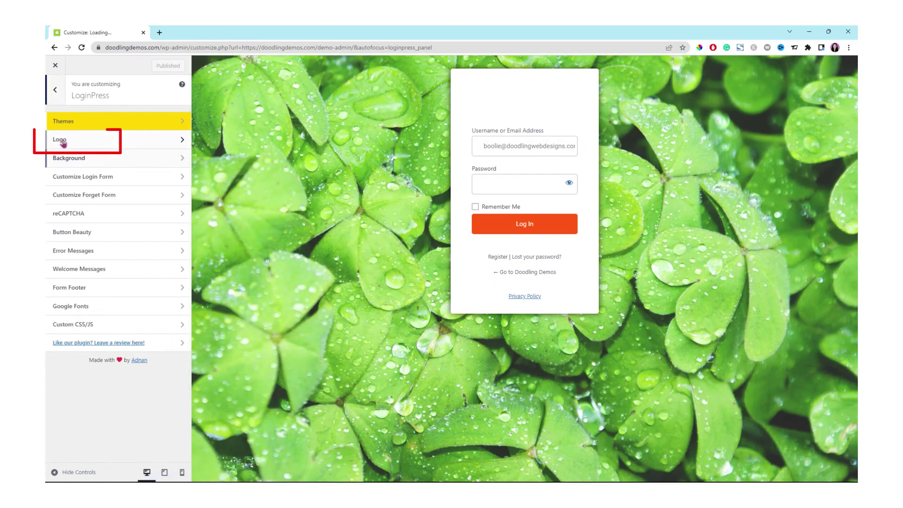
Step: In the Logo section, set the Doodling Demos Media Library image as the login logo
{"action": "left_click", "coordinate": [63, 140]}
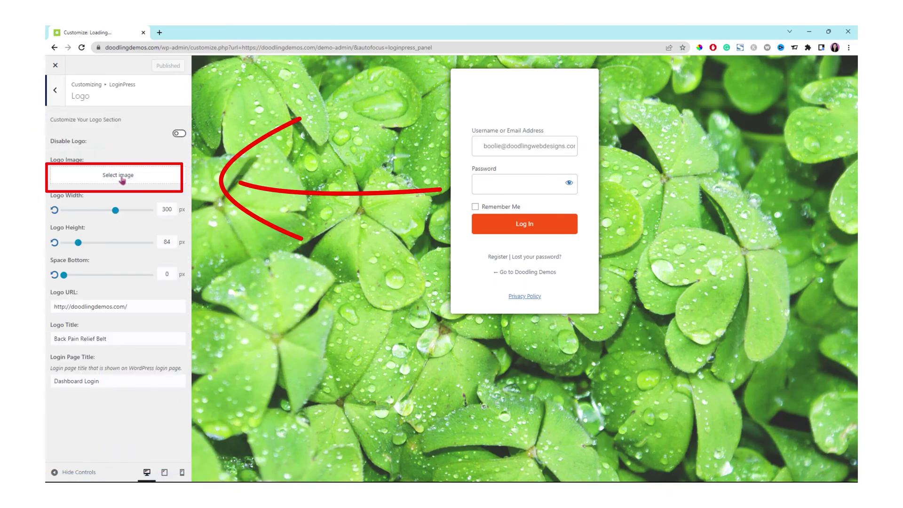
{"action": "left_click", "coordinate": [122, 177]}
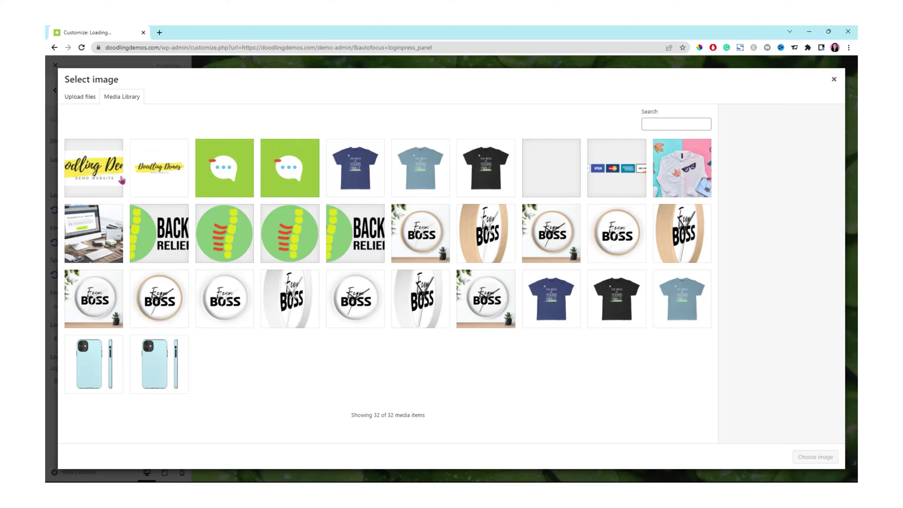
{"action": "left_click", "coordinate": [92, 176]}
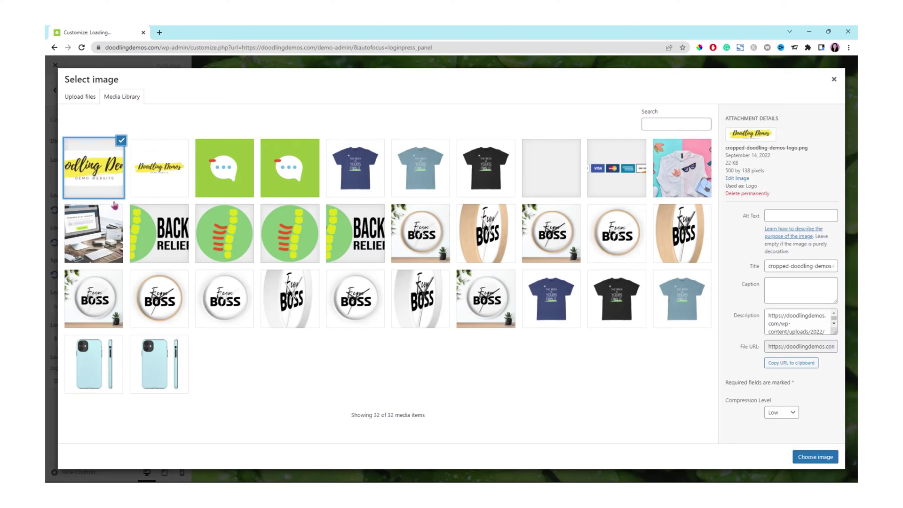
{"action": "left_click", "coordinate": [807, 457]}
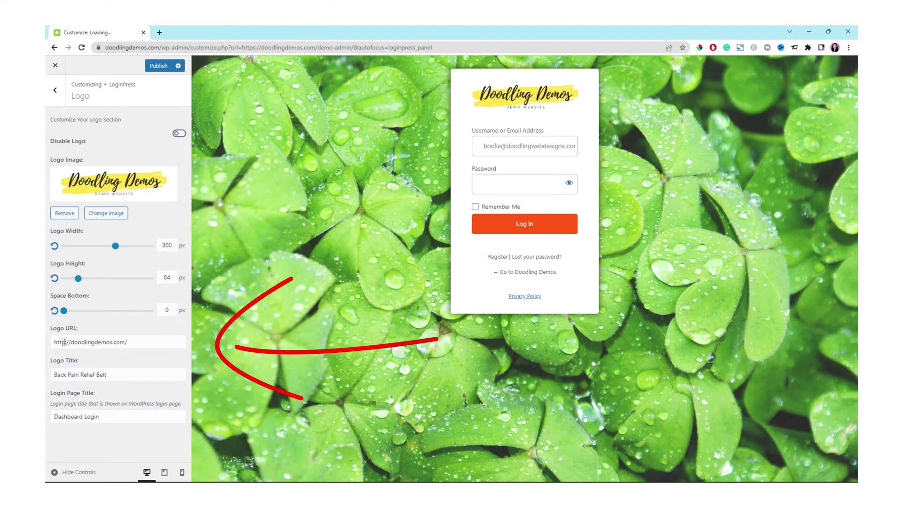
Step: Change the logo URL to https, title it 'Doodling's Demo Website', and publish
{"action": "left_click", "coordinate": [66, 342]}
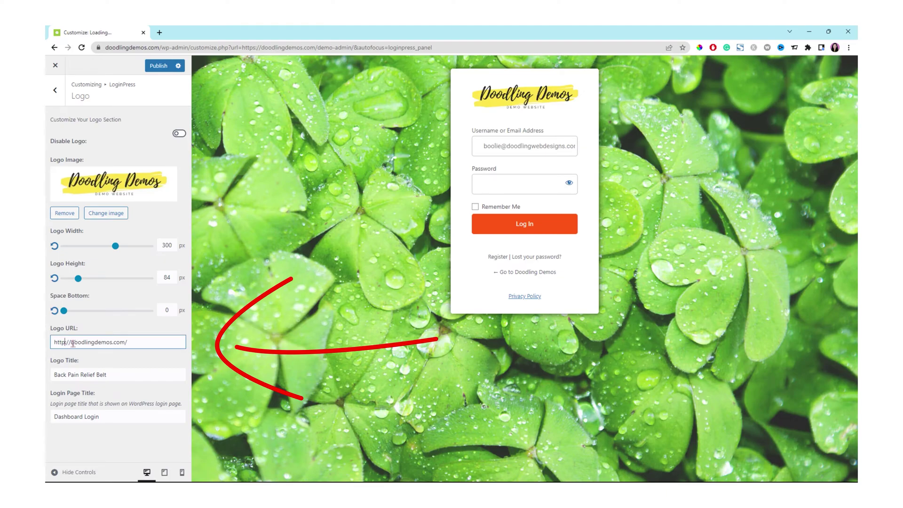
{"action": "type", "text": "s"}
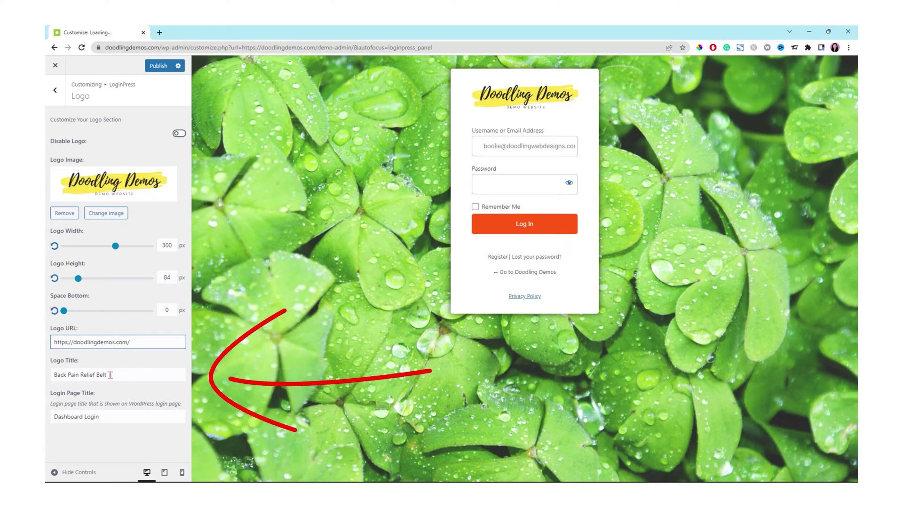
{"action": "left_click_drag", "start_coordinate": [118, 375], "coordinate": [50, 382]}
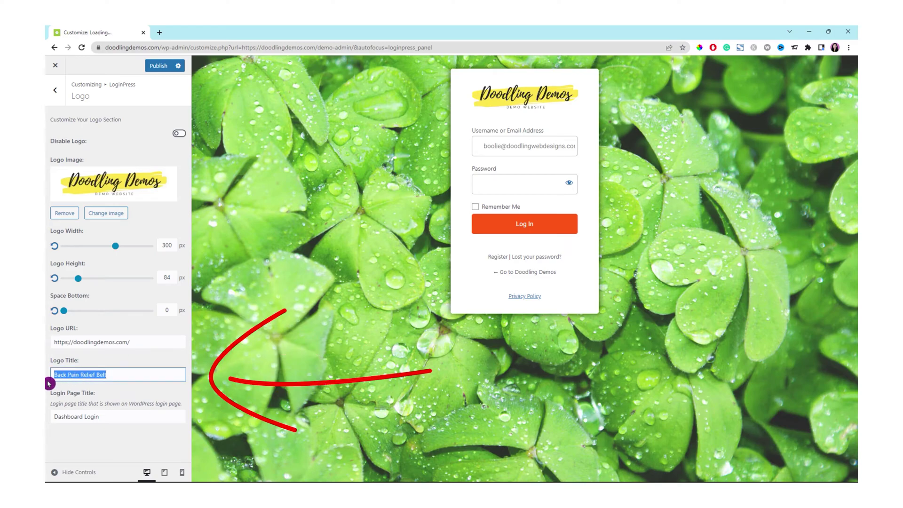
{"action": "type", "text": "Doodling Demo Website"}
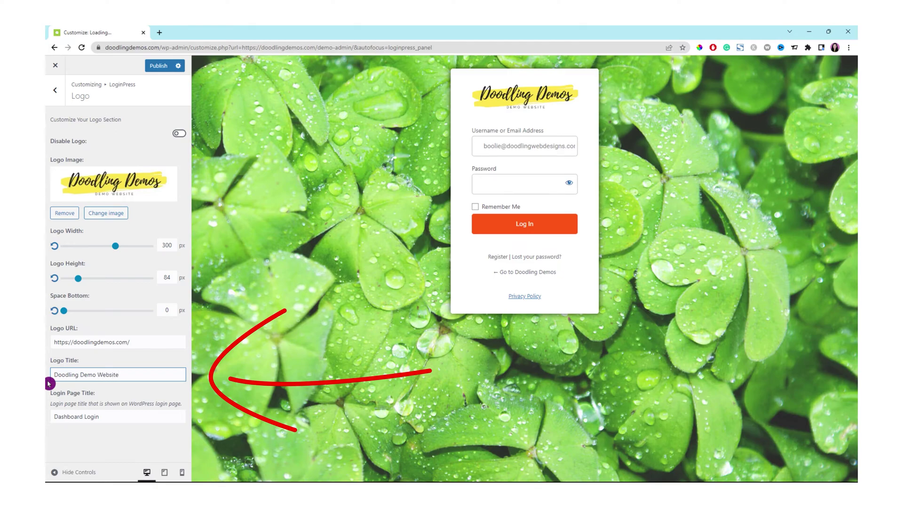
{"action": "left_click", "coordinate": [78, 375]}
{"action": "type", "text": "'s"}
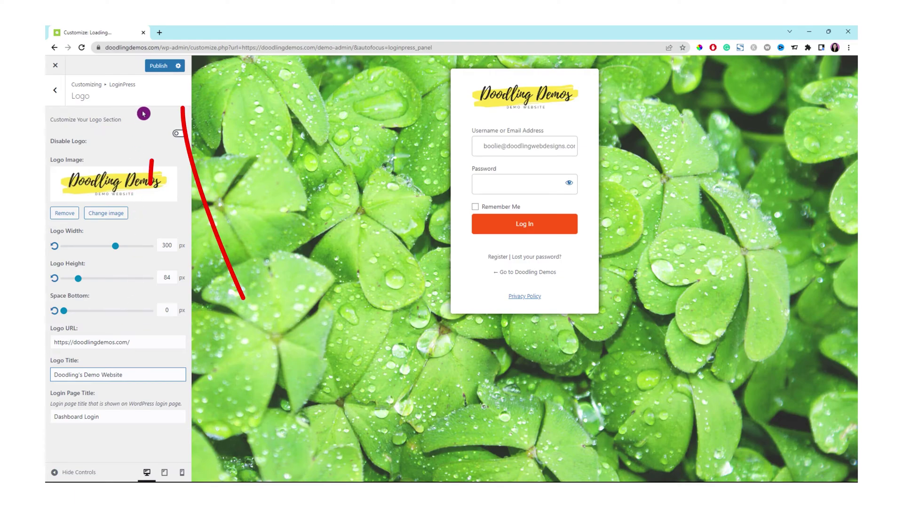
{"action": "left_click", "coordinate": [158, 65]}
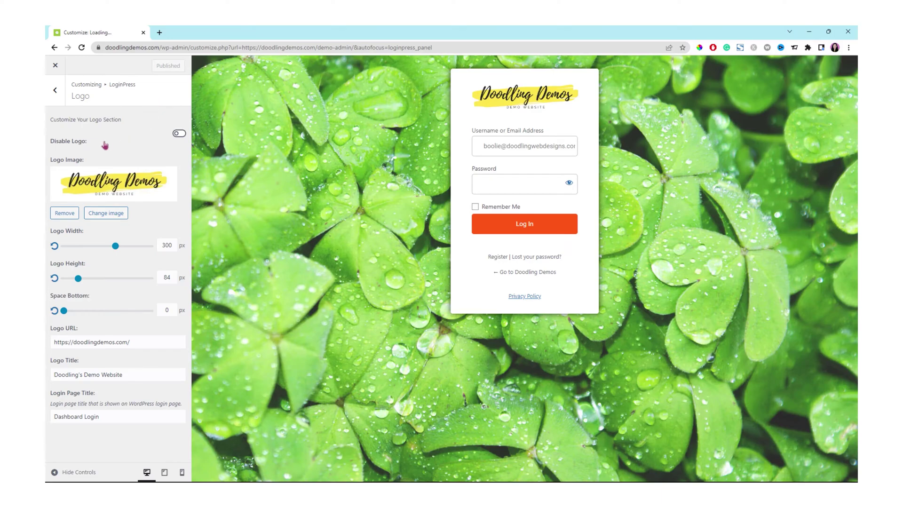
Step: Choose the brick-wall café image from the Background gallery as the login background
{"action": "left_click", "coordinate": [54, 93]}
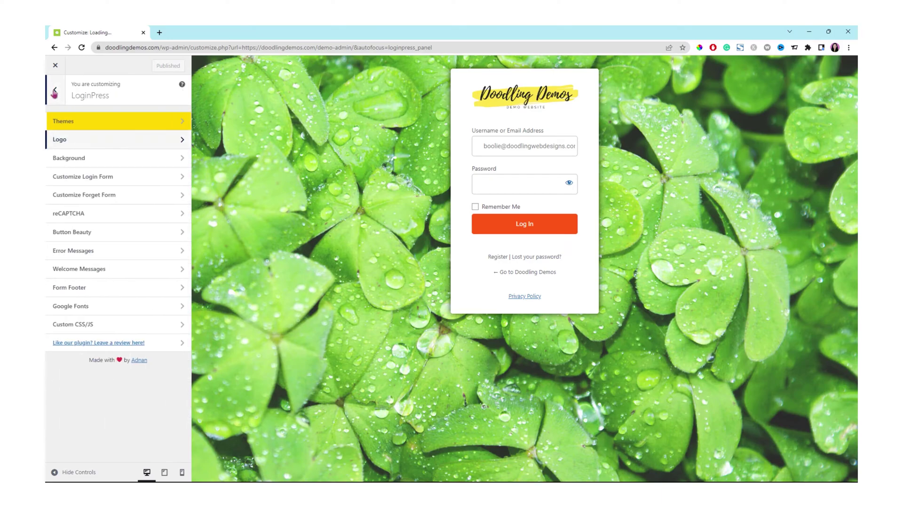
{"action": "left_click", "coordinate": [77, 158]}
{"action": "left_click", "coordinate": [81, 161]}
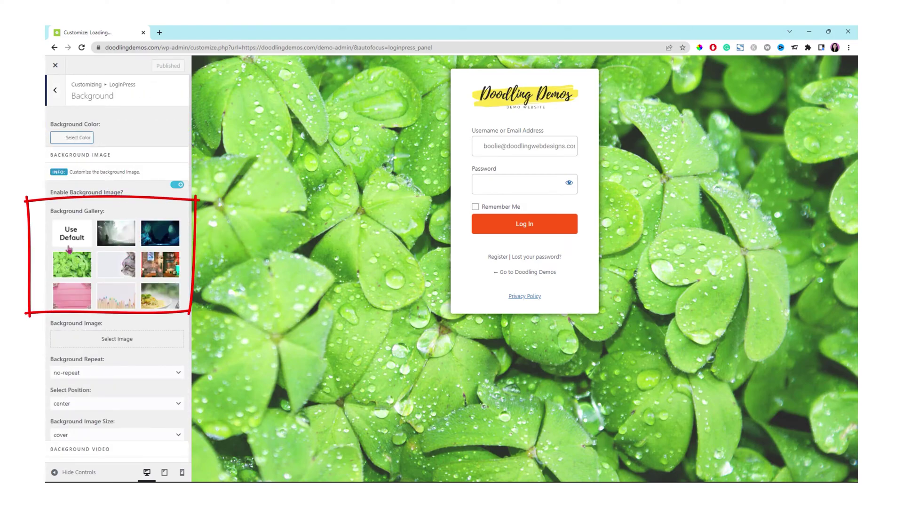
{"action": "scroll", "coordinate": [102, 272], "scroll_direction": "down", "scroll_amount": 1}
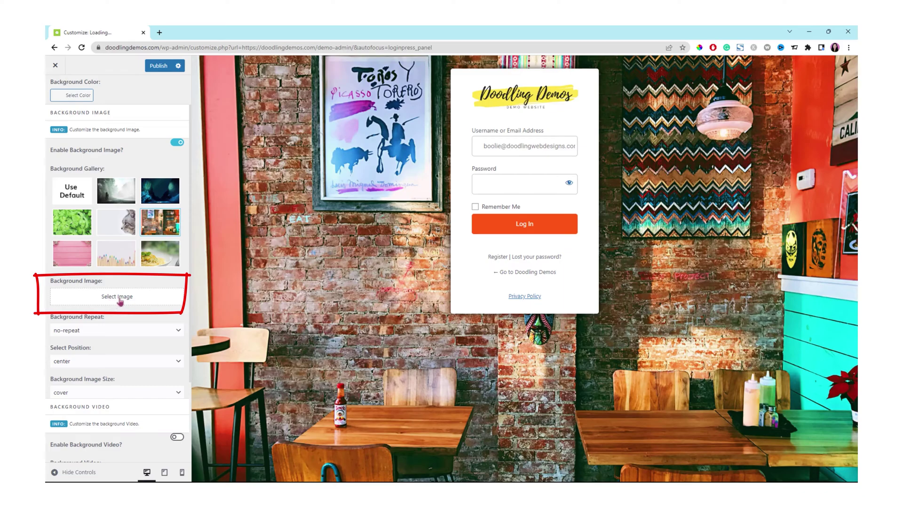
Step: Browse the media library without picking an image, then publish the brick-wall background
{"action": "left_click", "coordinate": [120, 299]}
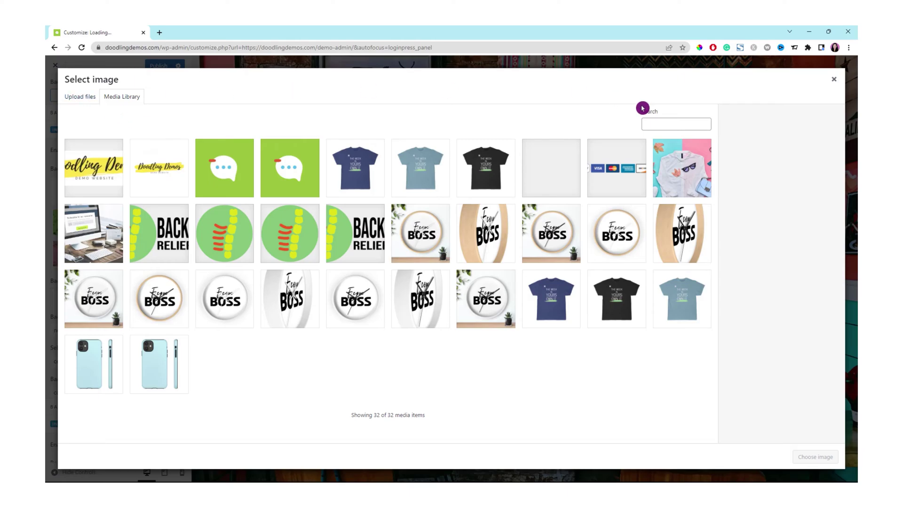
{"action": "left_click", "coordinate": [833, 79]}
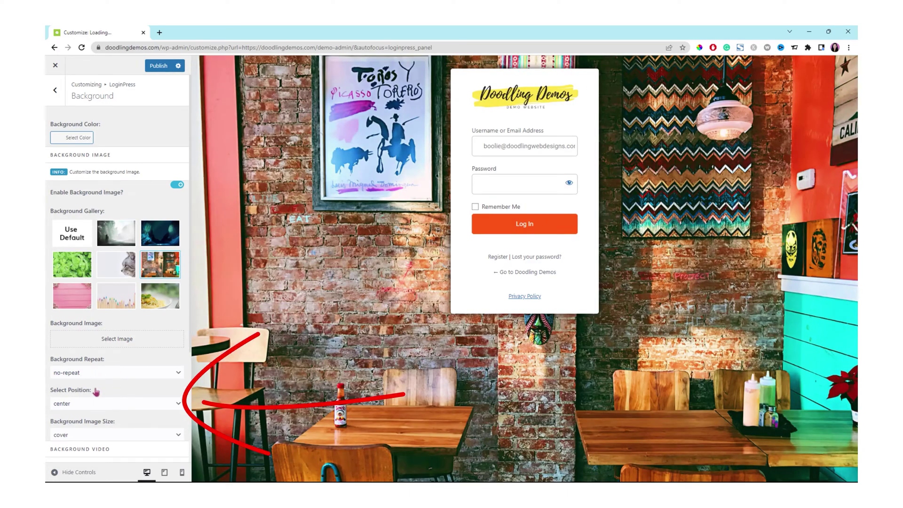
{"action": "scroll", "coordinate": [97, 406], "scroll_direction": "down", "scroll_amount": 3}
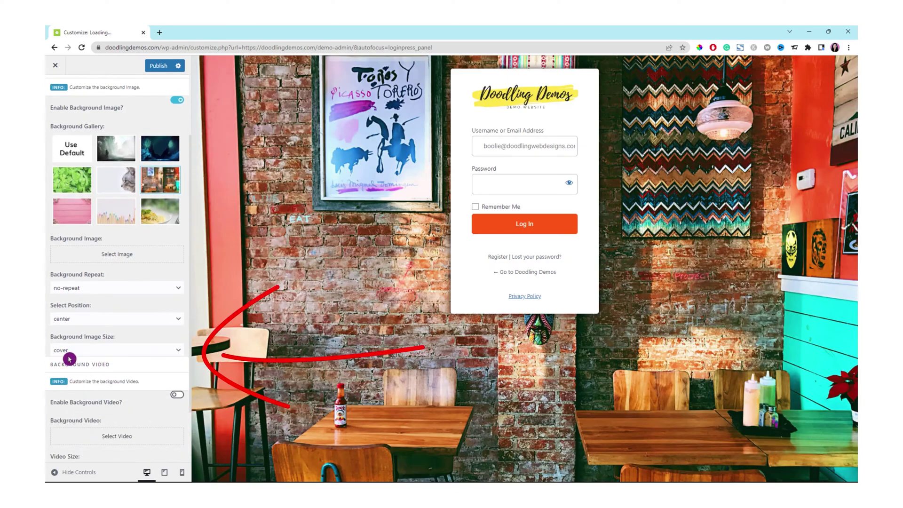
{"action": "scroll", "coordinate": [113, 395], "scroll_direction": "down", "scroll_amount": 3}
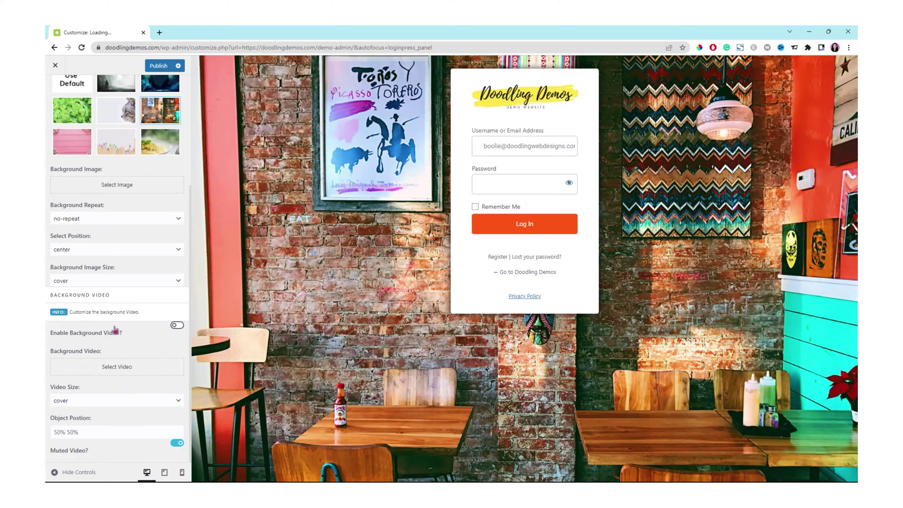
{"action": "scroll", "coordinate": [138, 287], "scroll_direction": "up", "scroll_amount": 5}
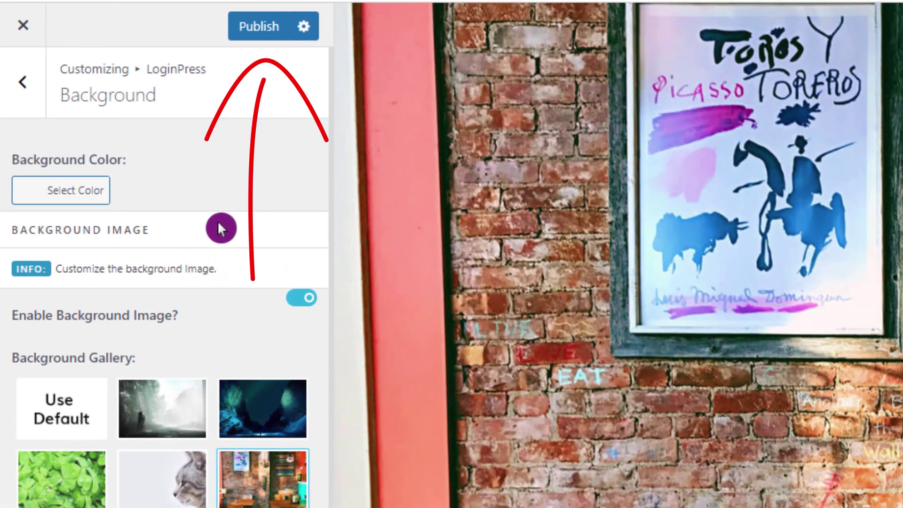
{"action": "left_click", "coordinate": [259, 27]}
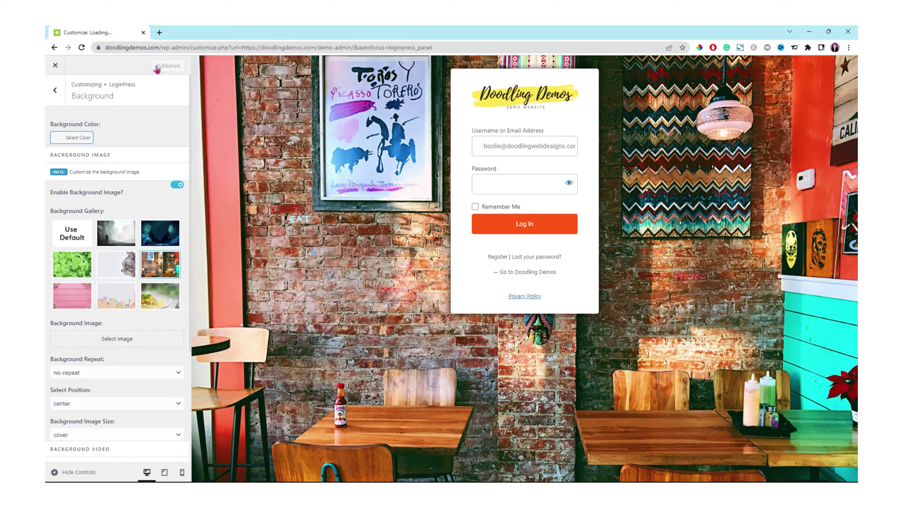
{"action": "left_click", "coordinate": [159, 67]}
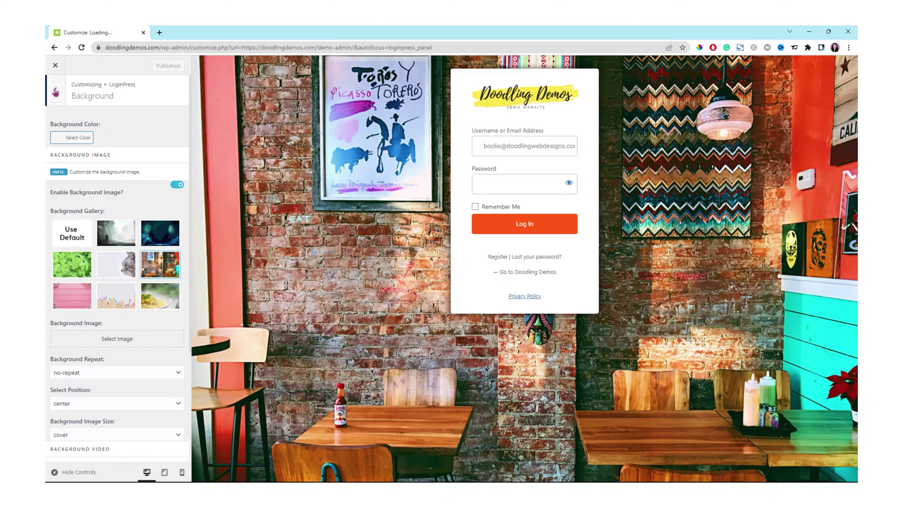
Step: Go back to the sections list and review the Customize Login Form settings
{"action": "left_click", "coordinate": [55, 92]}
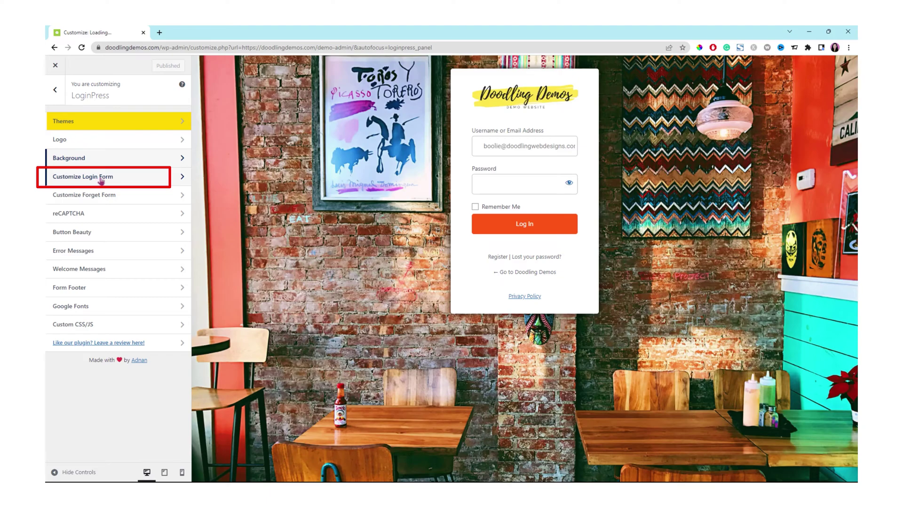
{"action": "left_click", "coordinate": [100, 176]}
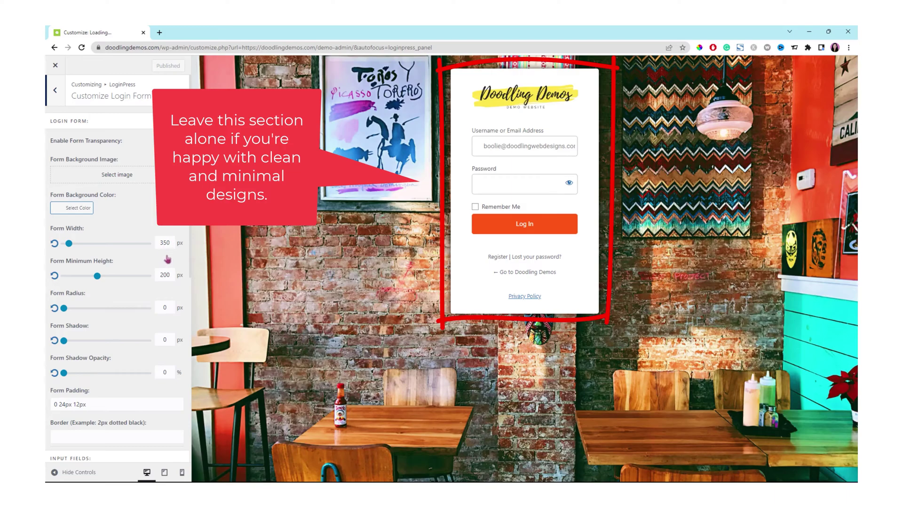
{"action": "scroll", "coordinate": [135, 310], "scroll_direction": "down", "scroll_amount": 3}
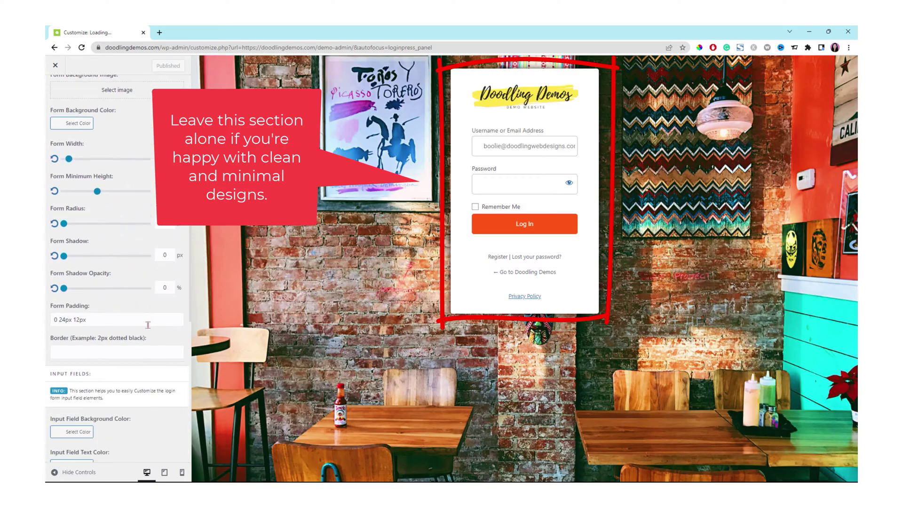
{"action": "scroll", "coordinate": [162, 335], "scroll_direction": "down", "scroll_amount": 2}
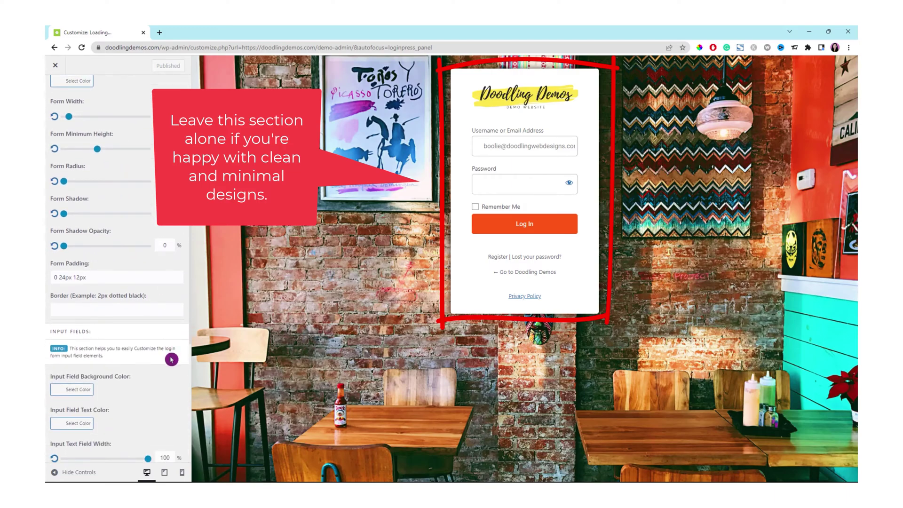
{"action": "scroll", "coordinate": [169, 369], "scroll_direction": "down", "scroll_amount": 1}
{"action": "scroll", "coordinate": [169, 370], "scroll_direction": "down", "scroll_amount": 1}
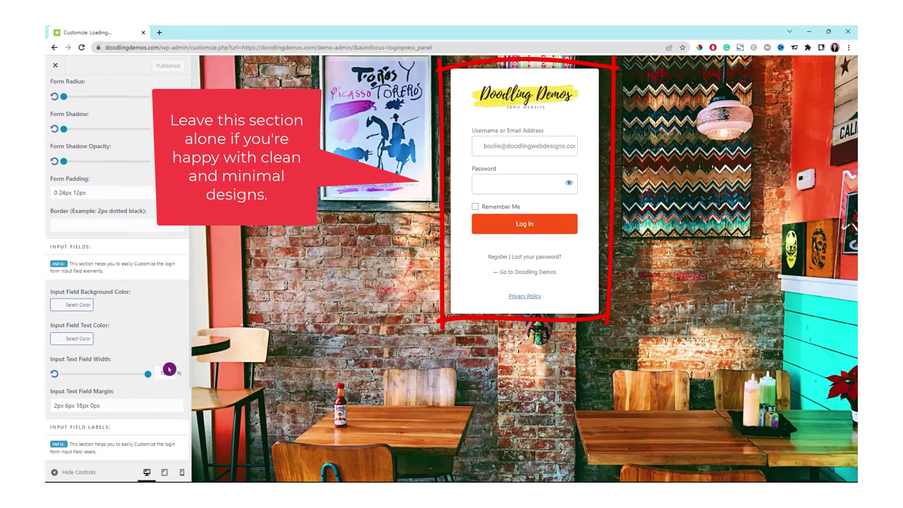
{"action": "scroll", "coordinate": [170, 381], "scroll_direction": "down", "scroll_amount": 3}
{"action": "scroll", "coordinate": [170, 393], "scroll_direction": "down", "scroll_amount": 1}
{"action": "scroll", "coordinate": [169, 392], "scroll_direction": "down", "scroll_amount": 2}
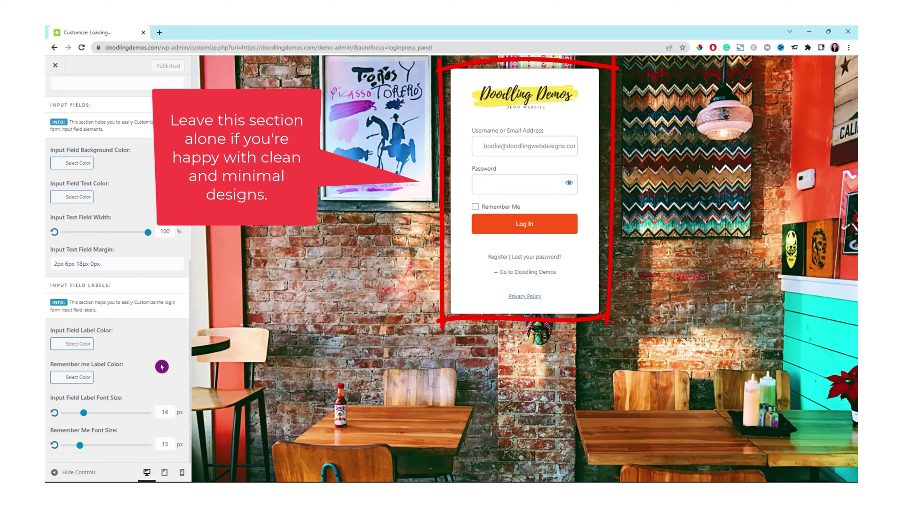
{"action": "scroll", "coordinate": [162, 366], "scroll_direction": "up", "scroll_amount": 5}
{"action": "scroll", "coordinate": [161, 366], "scroll_direction": "up", "scroll_amount": 4}
{"action": "scroll", "coordinate": [162, 368], "scroll_direction": "up", "scroll_amount": 3}
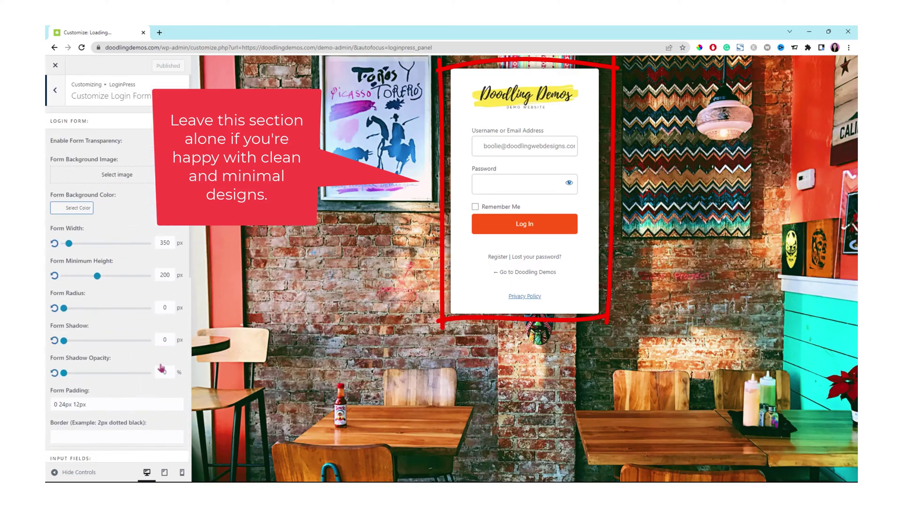
Step: Open Customize Forget Form and browse its background images without choosing one
{"action": "left_click", "coordinate": [56, 92]}
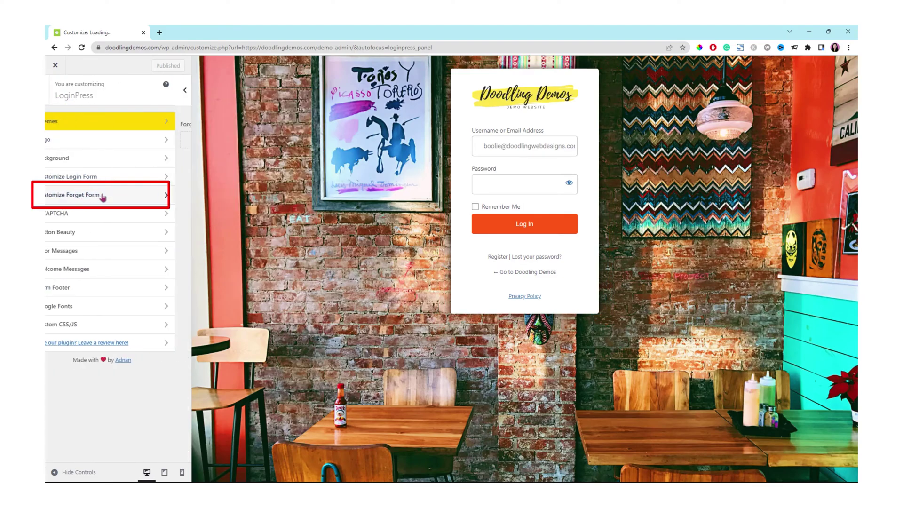
{"action": "left_click", "coordinate": [103, 195]}
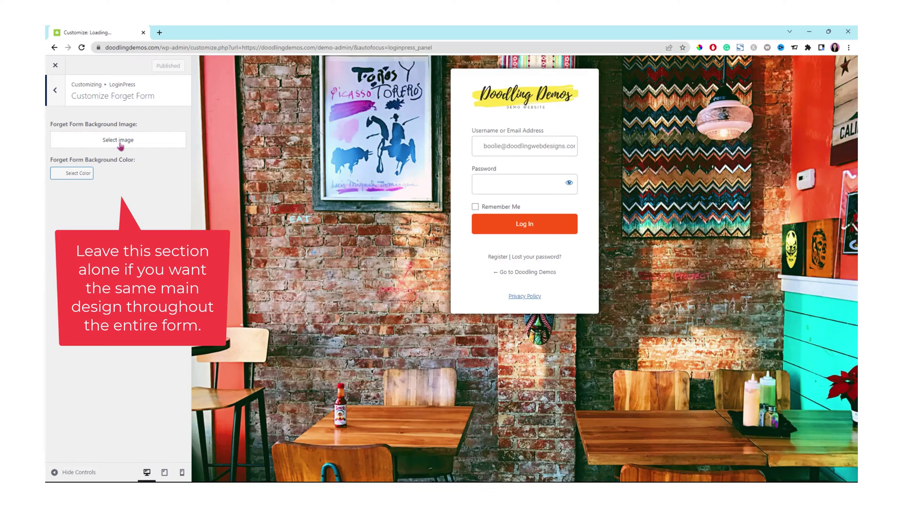
{"action": "left_click", "coordinate": [118, 140]}
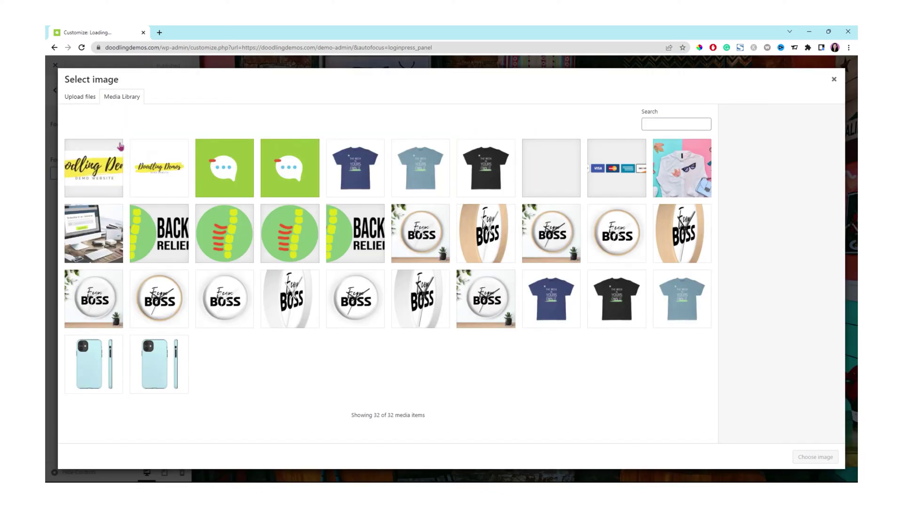
{"action": "left_click", "coordinate": [834, 80]}
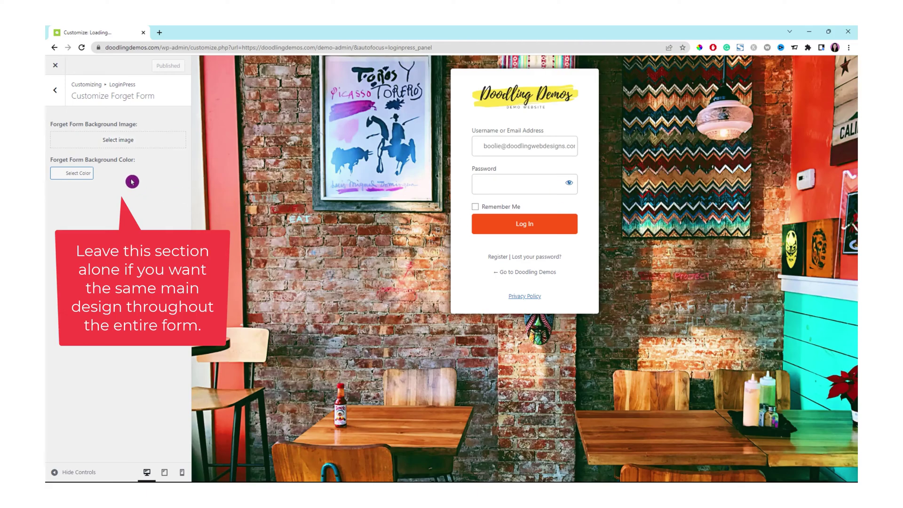
Step: View the premium reCAPTCHA settings, then return to the sections list
{"action": "left_click", "coordinate": [53, 90]}
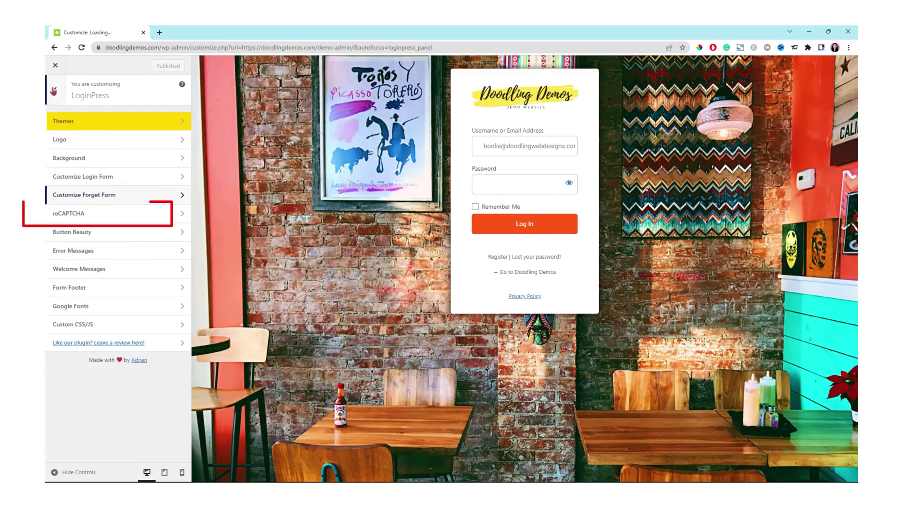
{"action": "left_click", "coordinate": [85, 215]}
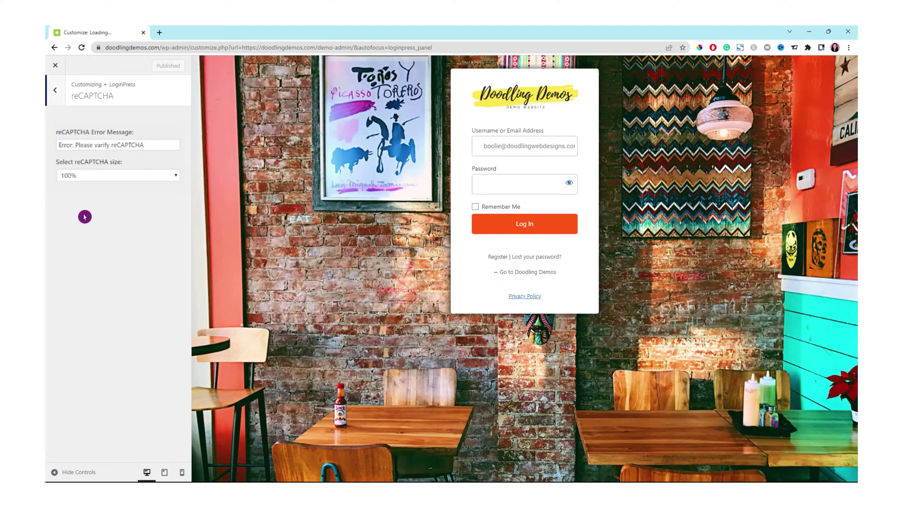
{"action": "mouse_move", "coordinate": [118, 162]}
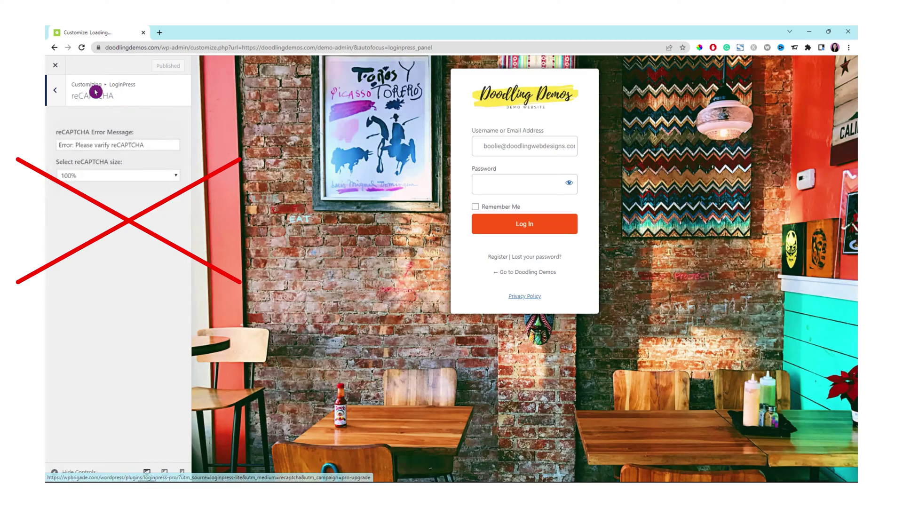
{"action": "left_click", "coordinate": [55, 91]}
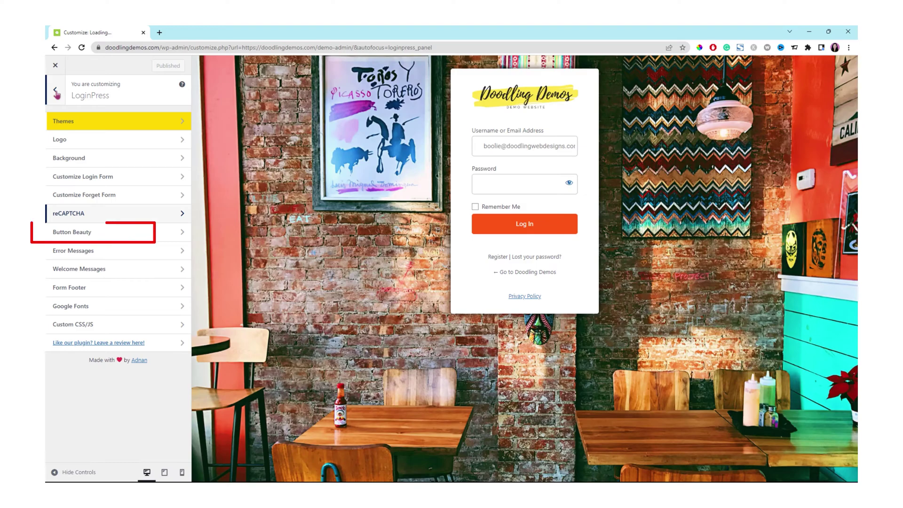
Step: Open Button Beauty and edit the Button Color hex value
{"action": "left_click", "coordinate": [90, 232]}
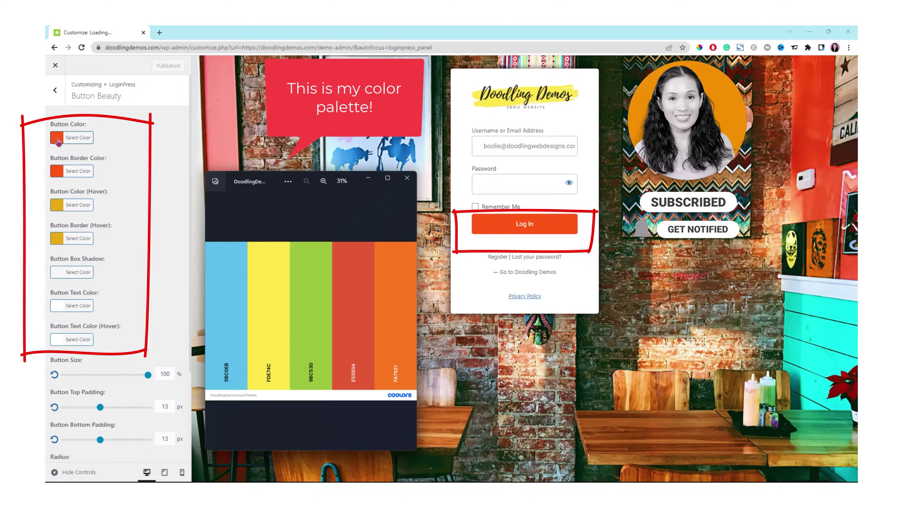
{"action": "left_click", "coordinate": [57, 138]}
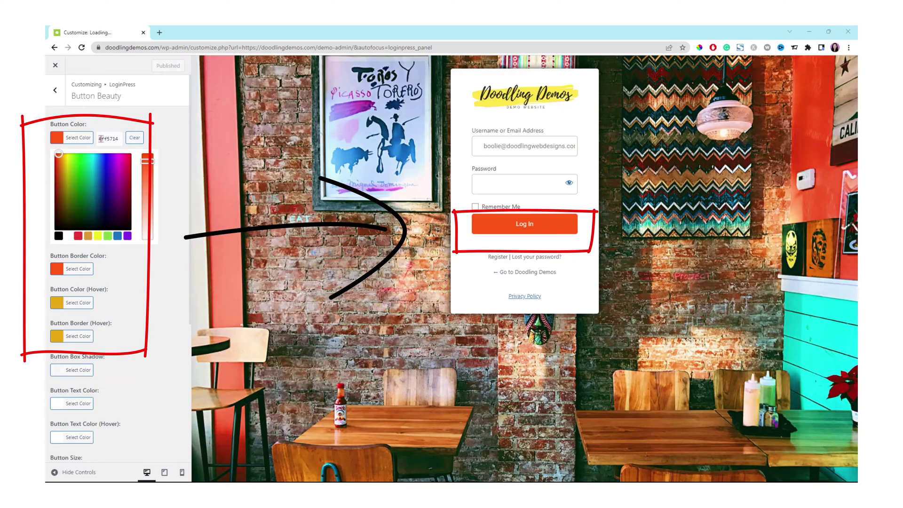
{"action": "left_click_drag", "start_coordinate": [100, 138], "coordinate": [122, 140]}
{"action": "type", "text": "5"}
{"action": "type", "text": "bc0eb"}
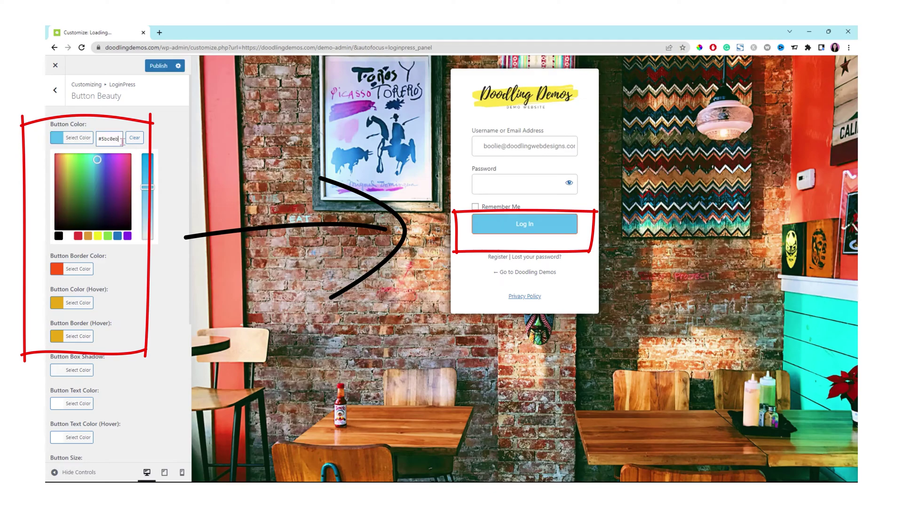
{"action": "left_click", "coordinate": [160, 143]}
Step: Copy the #5bc0eb button colour and paste it in as the Button Border Color
{"action": "left_click_drag", "start_coordinate": [101, 138], "coordinate": [121, 140]}
{"action": "key", "text": "ctrl+c"}
{"action": "left_click", "coordinate": [57, 269]}
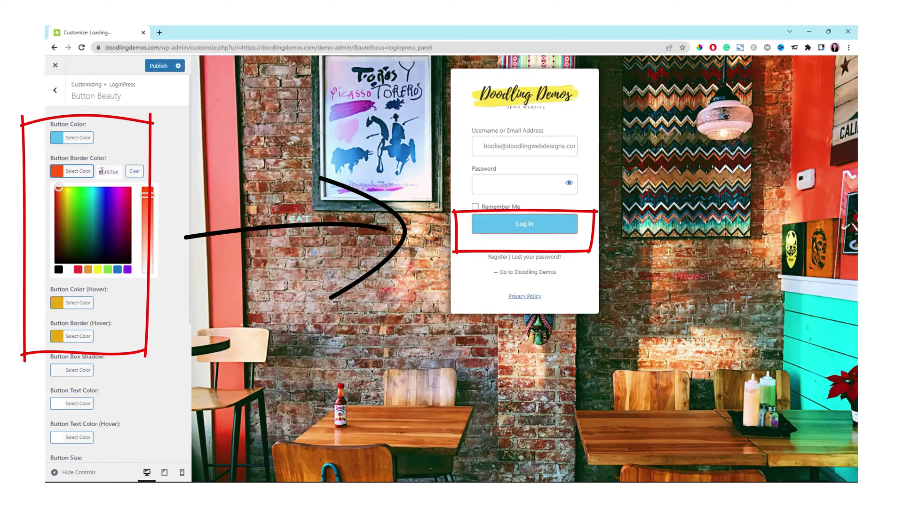
{"action": "left_click_drag", "start_coordinate": [101, 171], "coordinate": [121, 172]}
{"action": "key", "text": "ctrl+v"}
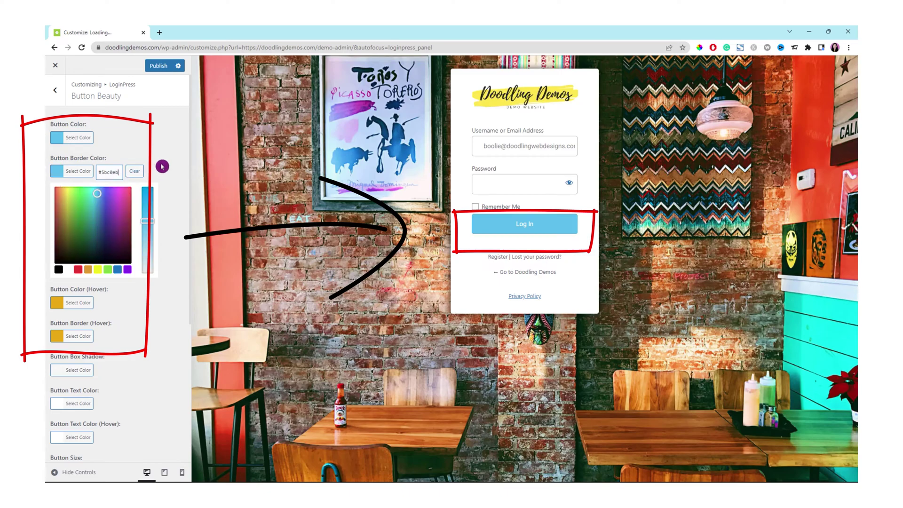
{"action": "left_click", "coordinate": [165, 166]}
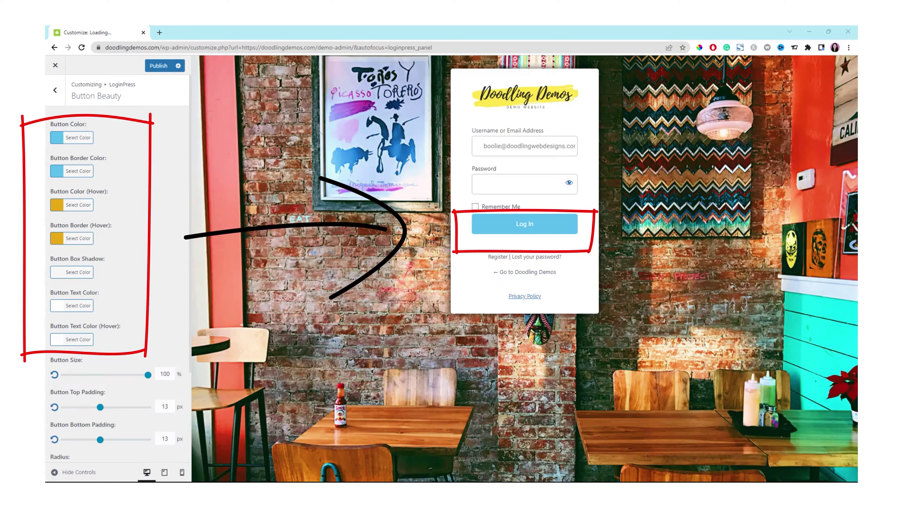
Step: Check the palette, then set Button Color (Hover) from #e8aa14 to #fde74c and copy it
{"action": "key", "text": "alt+Tab"}
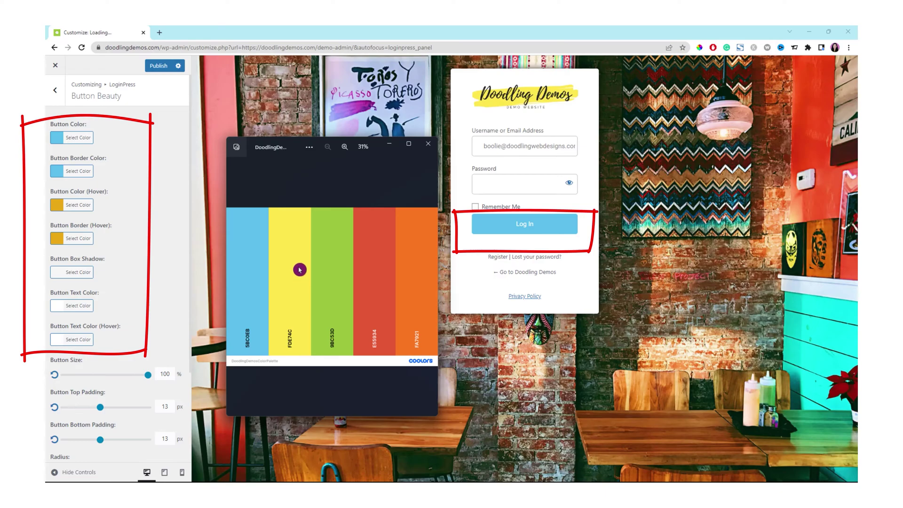
{"action": "key", "text": "alt+Tab"}
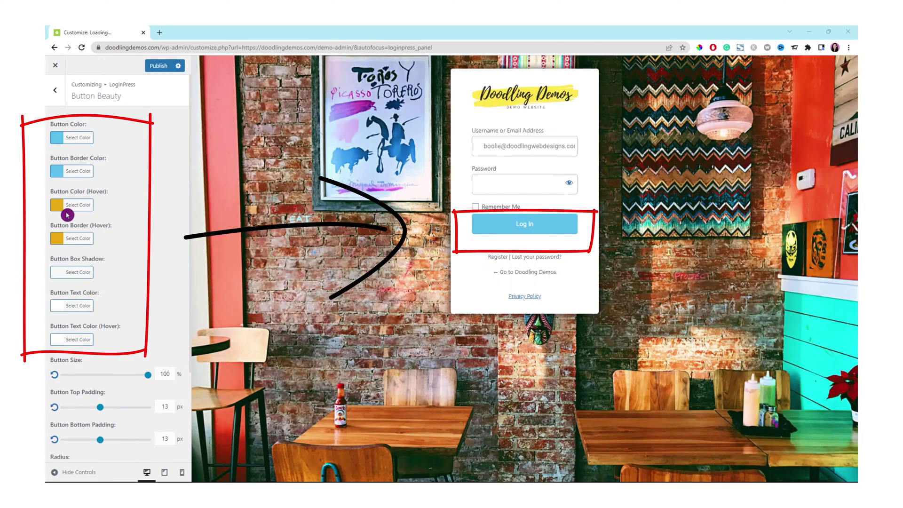
{"action": "left_click", "coordinate": [71, 205]}
{"action": "left_click_drag", "start_coordinate": [100, 205], "coordinate": [127, 208]}
{"action": "type", "text": "fde74c"}
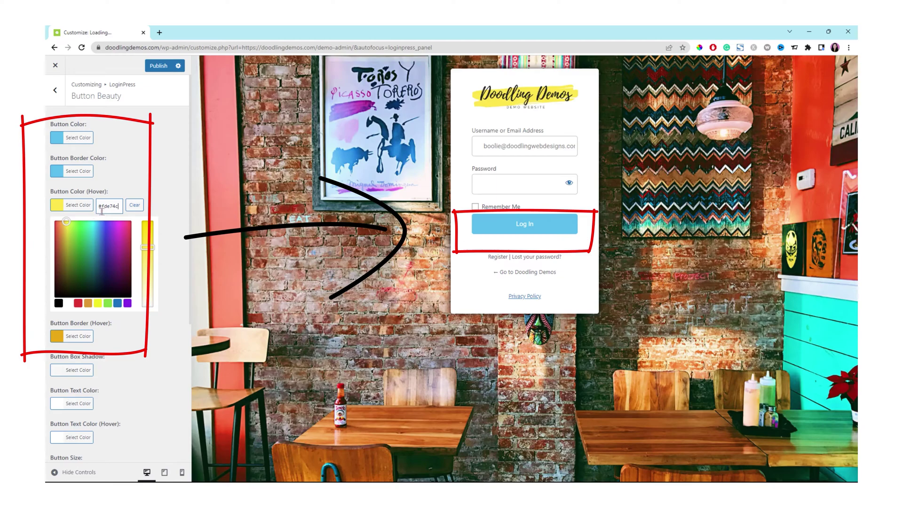
{"action": "left_click_drag", "start_coordinate": [100, 206], "coordinate": [119, 207]}
Step: Set Button Border (Hover) to the same #fde74c yellow
{"action": "left_click", "coordinate": [57, 338]}
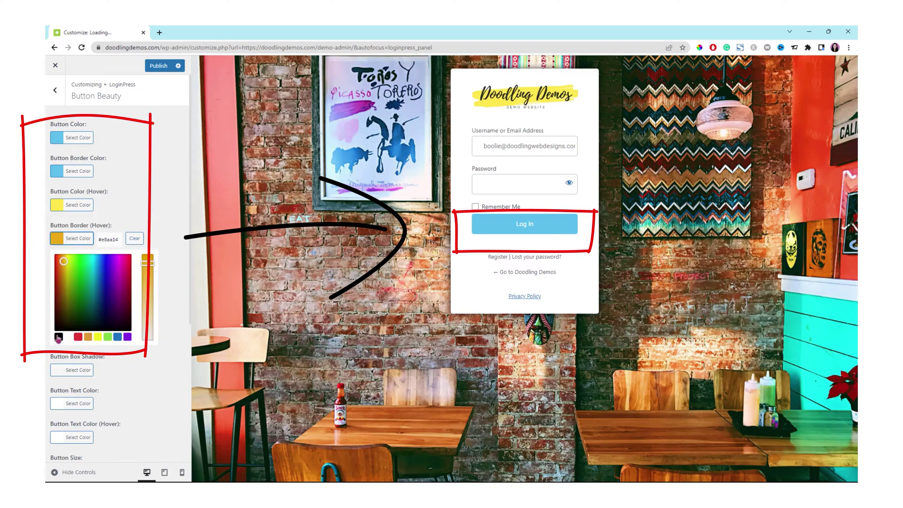
{"action": "left_click_drag", "start_coordinate": [102, 239], "coordinate": [123, 239]}
{"action": "type", "text": "#fde74c"}
{"action": "key", "text": "Return"}
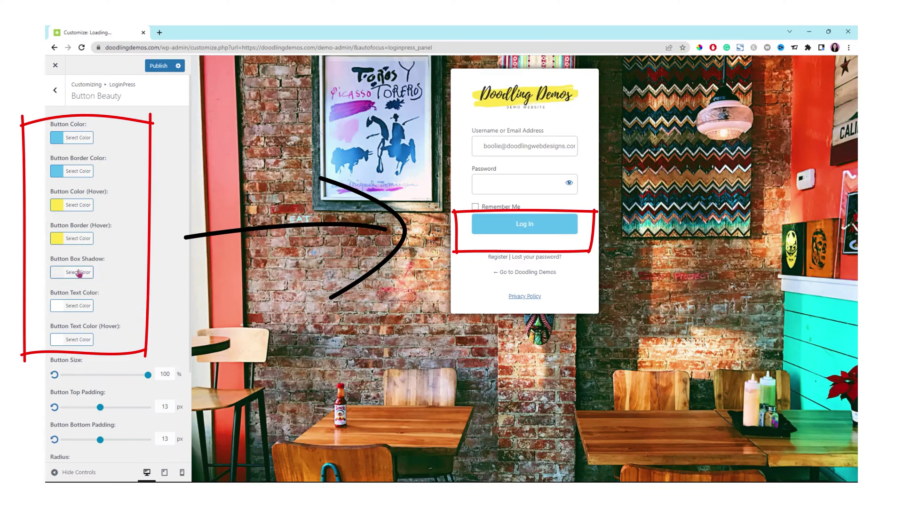
Step: Make button text and hover text black, increase top padding, and publish
{"action": "left_click", "coordinate": [59, 309]}
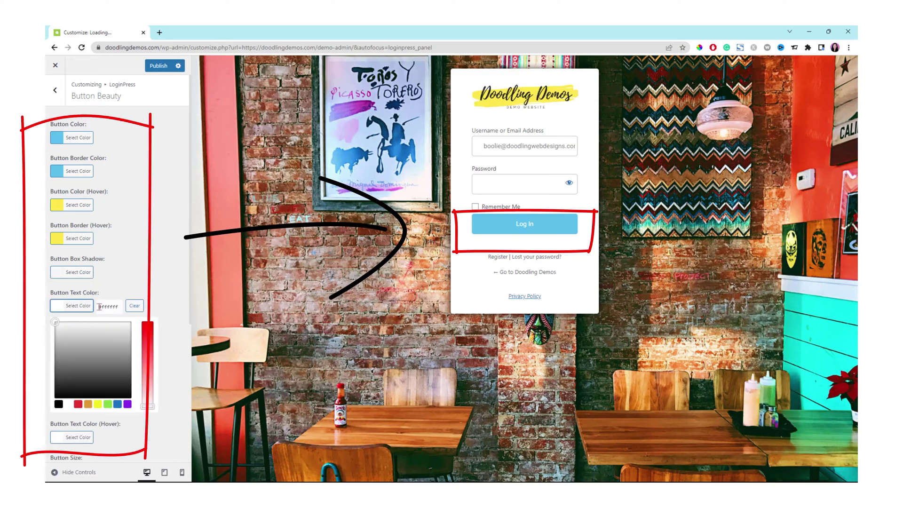
{"action": "left_click", "coordinate": [59, 406]}
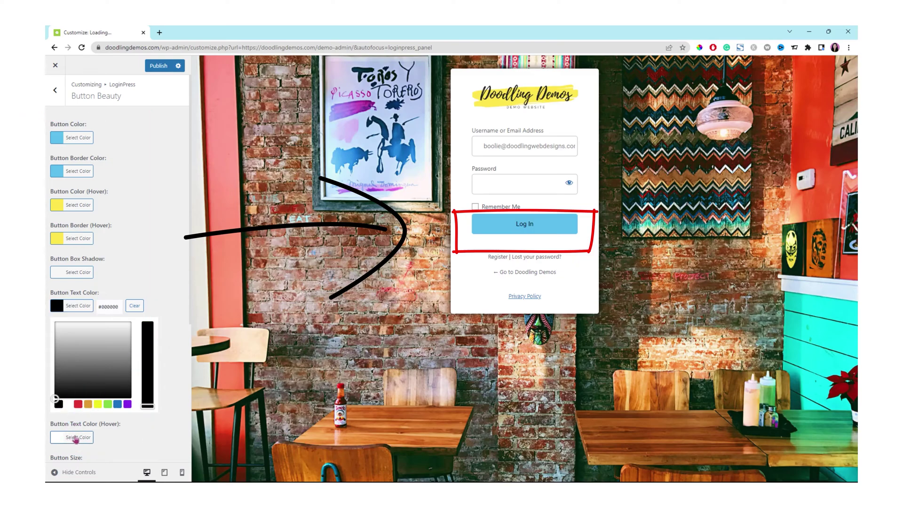
{"action": "scroll", "coordinate": [79, 440], "scroll_direction": "down", "scroll_amount": 2}
{"action": "scroll", "coordinate": [99, 431], "scroll_direction": "down", "scroll_amount": 3}
{"action": "scroll", "coordinate": [123, 421], "scroll_direction": "down", "scroll_amount": 3}
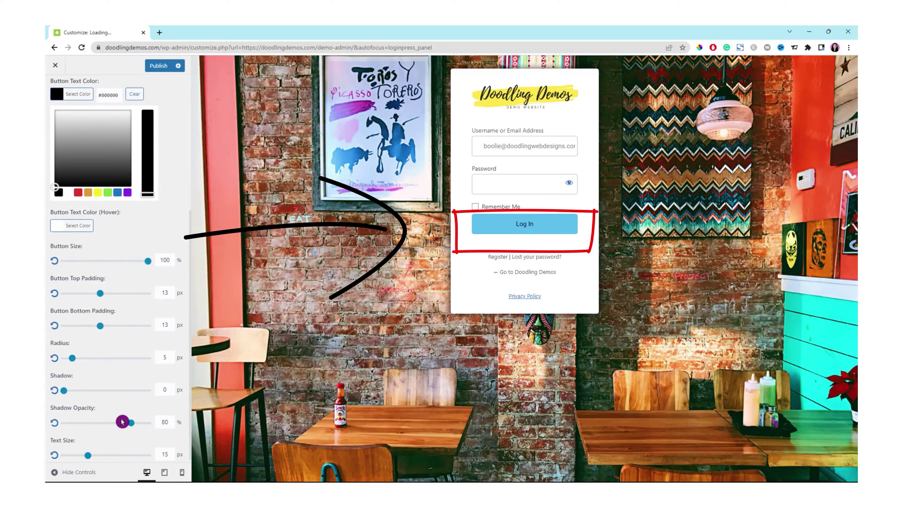
{"action": "left_click", "coordinate": [71, 226]}
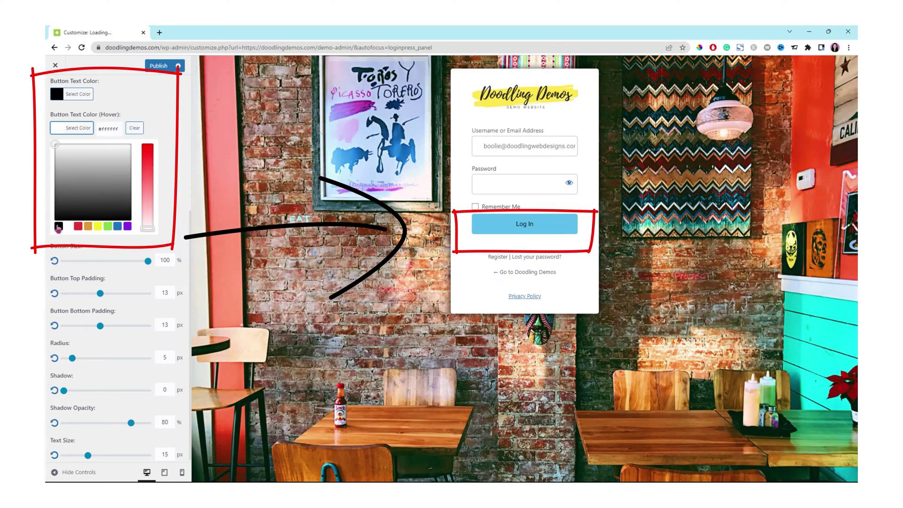
{"action": "left_click", "coordinate": [59, 227]}
{"action": "left_click", "coordinate": [188, 204]}
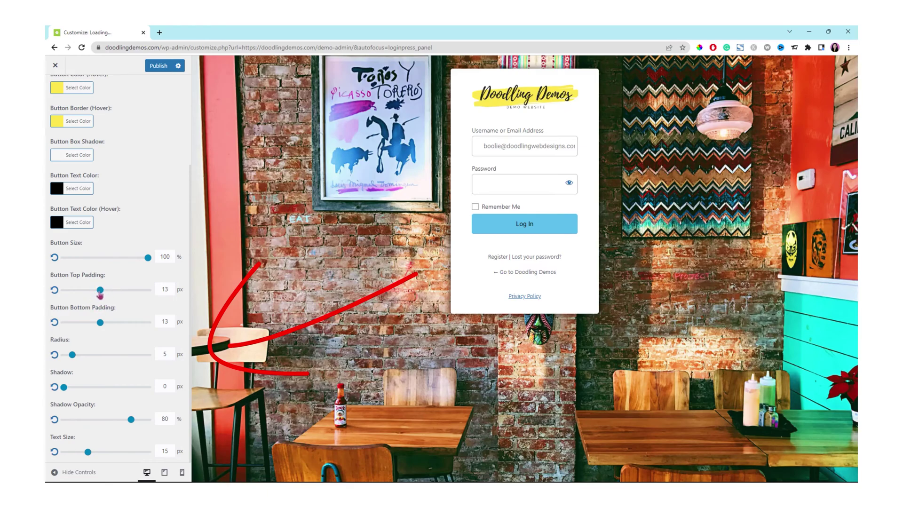
{"action": "mouse_move", "coordinate": [100, 290]}
{"action": "left_mouse_down"}
{"action": "mouse_move", "coordinate": [121, 290]}
{"action": "mouse_move", "coordinate": [100, 290]}
{"action": "left_mouse_up"}
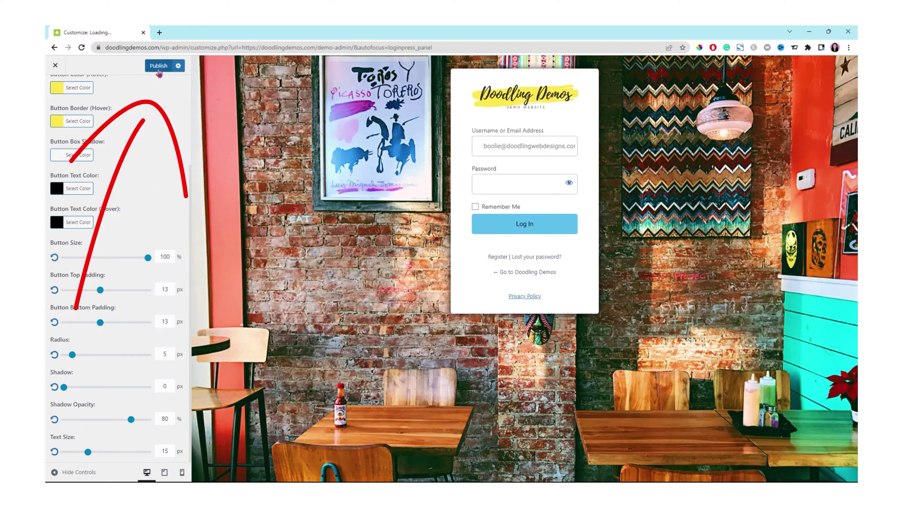
{"action": "scroll", "coordinate": [160, 177], "scroll_direction": "up", "scroll_amount": 3}
{"action": "scroll", "coordinate": [160, 176], "scroll_direction": "up", "scroll_amount": 1}
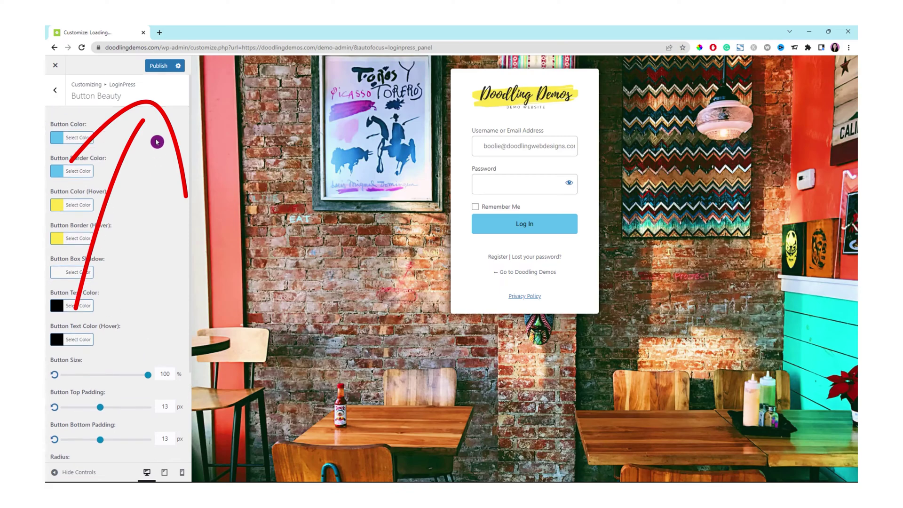
{"action": "left_click", "coordinate": [158, 66]}
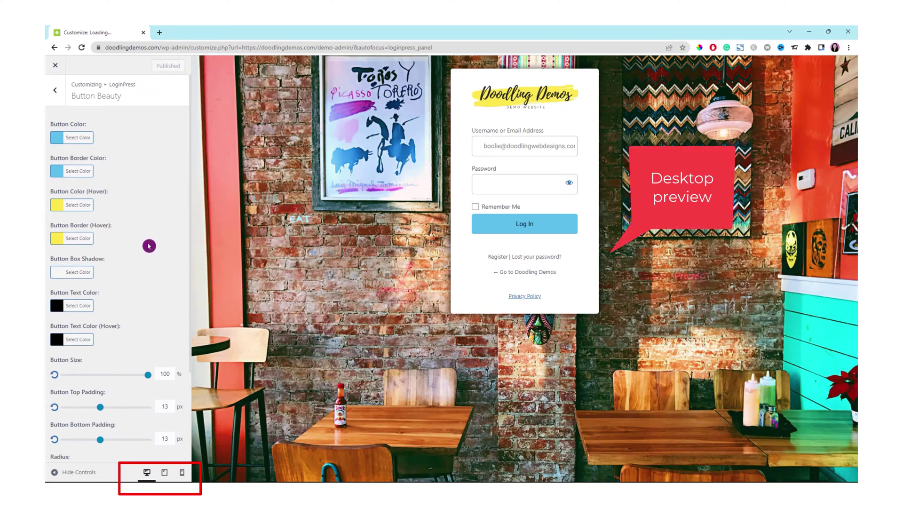
{"action": "scroll", "coordinate": [150, 244], "scroll_direction": "down", "scroll_amount": 3}
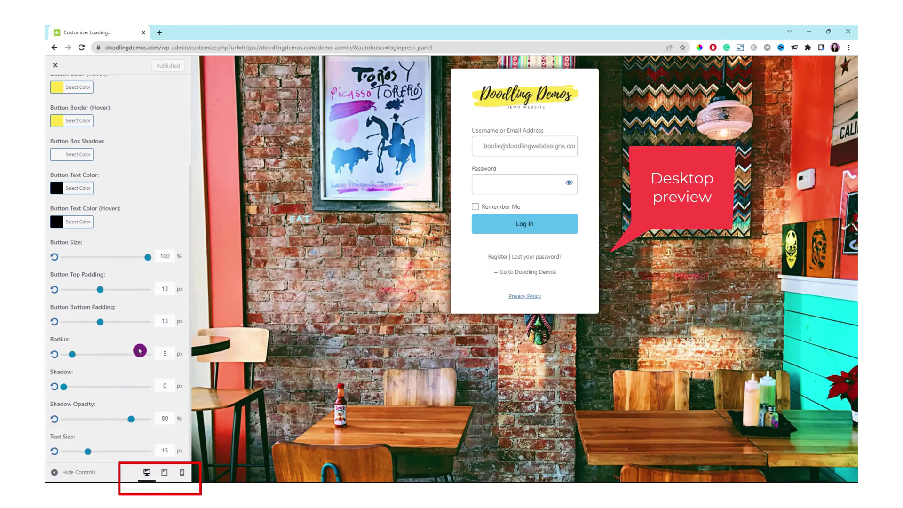
{"action": "left_click", "coordinate": [164, 473]}
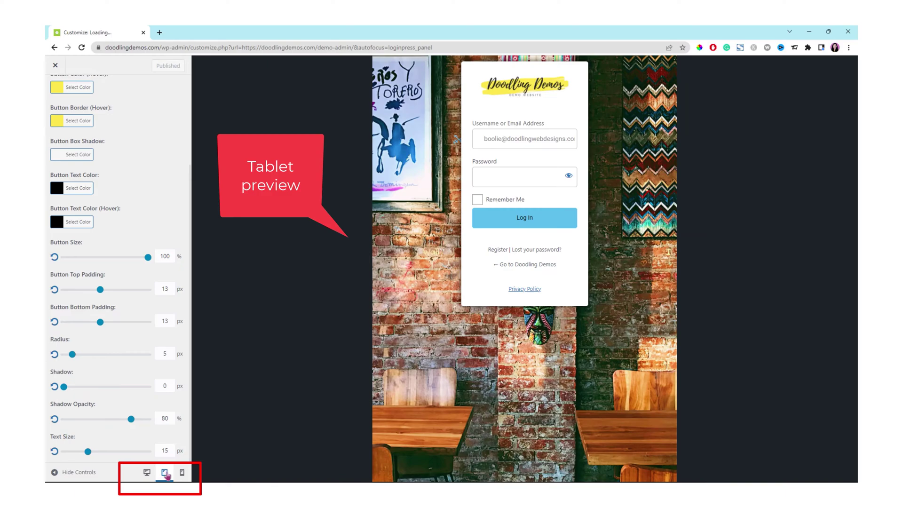
{"action": "left_click", "coordinate": [183, 472]}
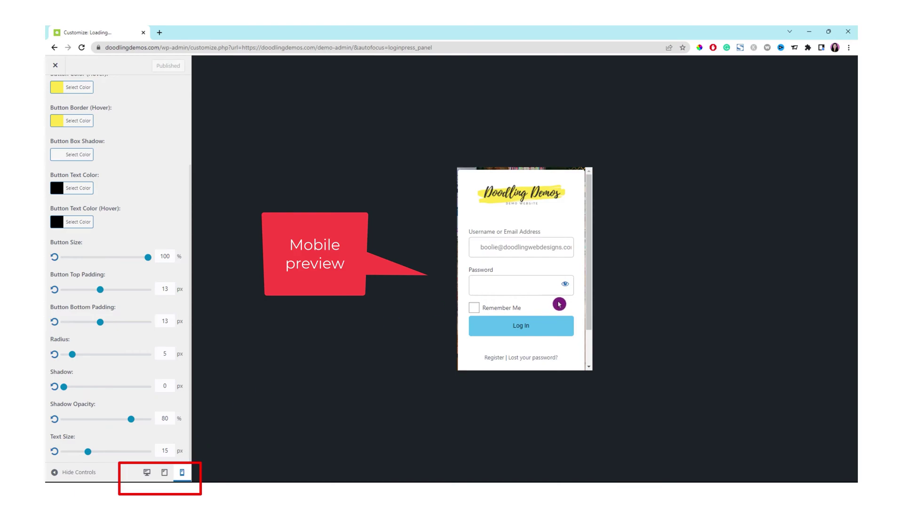
{"action": "scroll", "coordinate": [560, 303], "scroll_direction": "down", "scroll_amount": 2}
{"action": "scroll", "coordinate": [567, 305], "scroll_direction": "up", "scroll_amount": 2}
{"action": "mouse_move", "coordinate": [587, 222]}
{"action": "left_mouse_down"}
{"action": "mouse_move", "coordinate": [587, 240]}
{"action": "mouse_move", "coordinate": [587, 220]}
{"action": "left_mouse_up"}
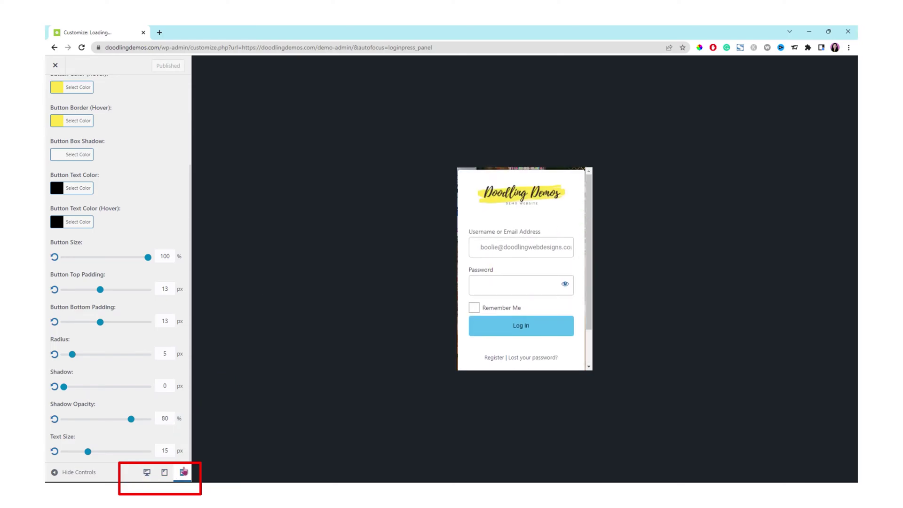
{"action": "left_click", "coordinate": [165, 471]}
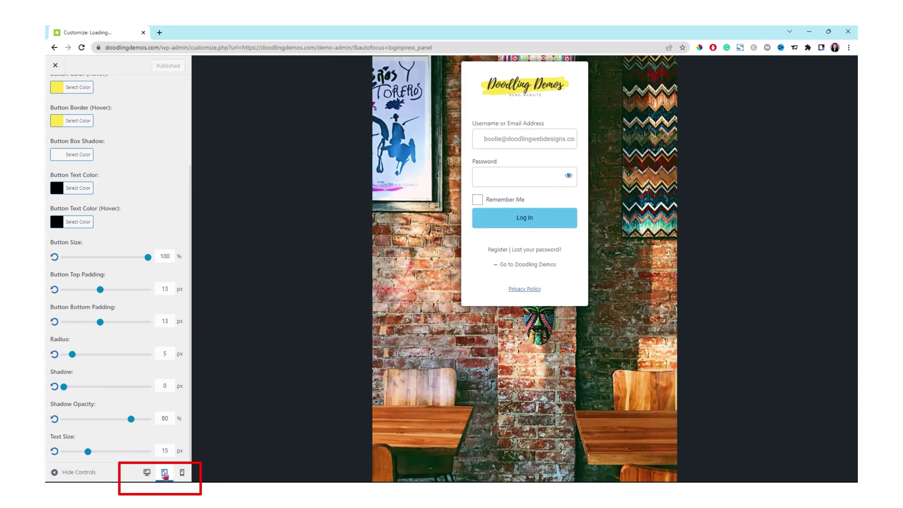
{"action": "left_click", "coordinate": [147, 472]}
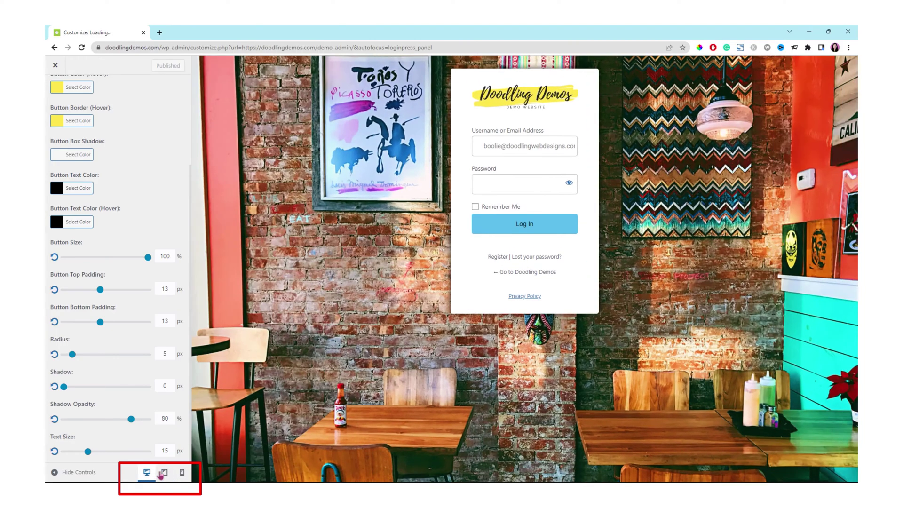
{"action": "scroll", "coordinate": [141, 177], "scroll_direction": "up", "scroll_amount": 5}
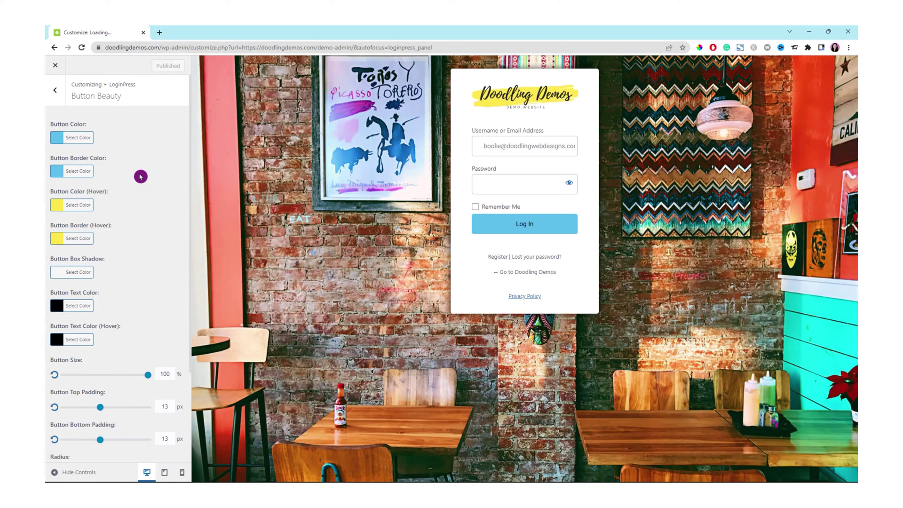
Step: View the Error Message and Welcome Message sections unchanged, returning to the section list
{"action": "left_click", "coordinate": [55, 91]}
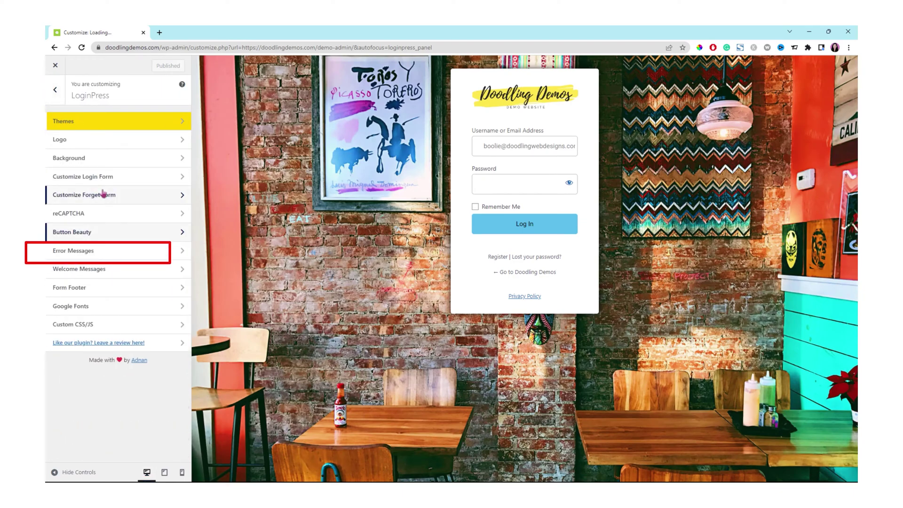
{"action": "left_click", "coordinate": [87, 251]}
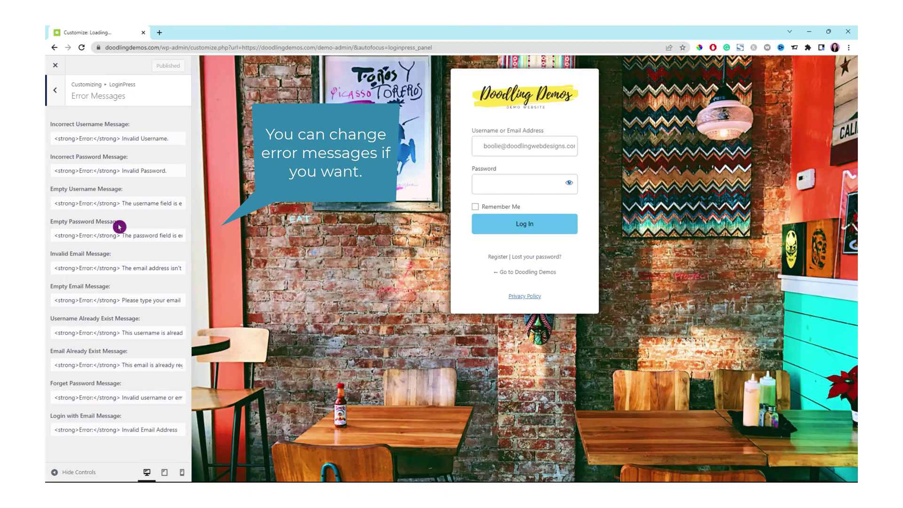
{"action": "left_click", "coordinate": [55, 90]}
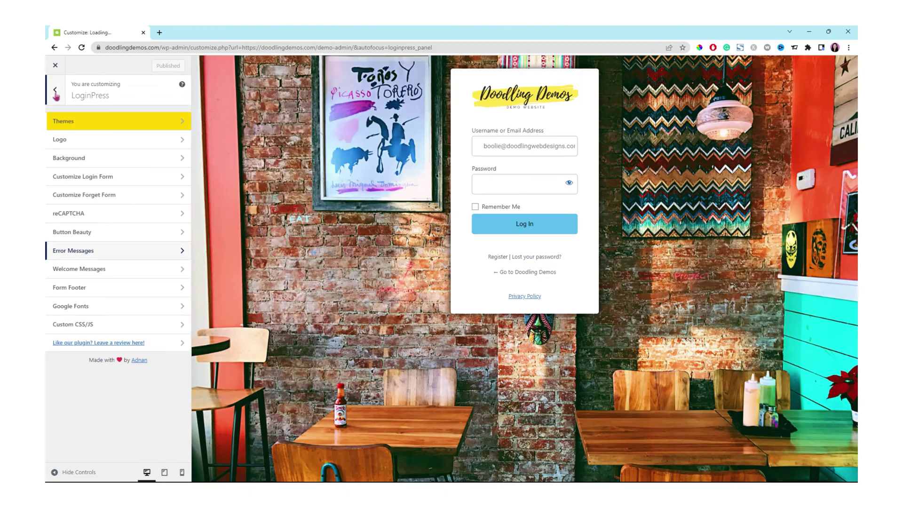
{"action": "left_click", "coordinate": [93, 270]}
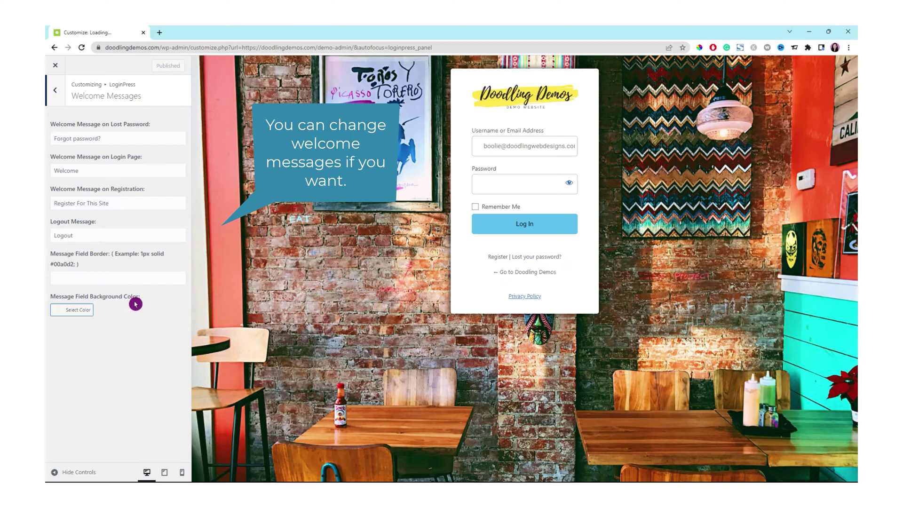
{"action": "left_click", "coordinate": [55, 92]}
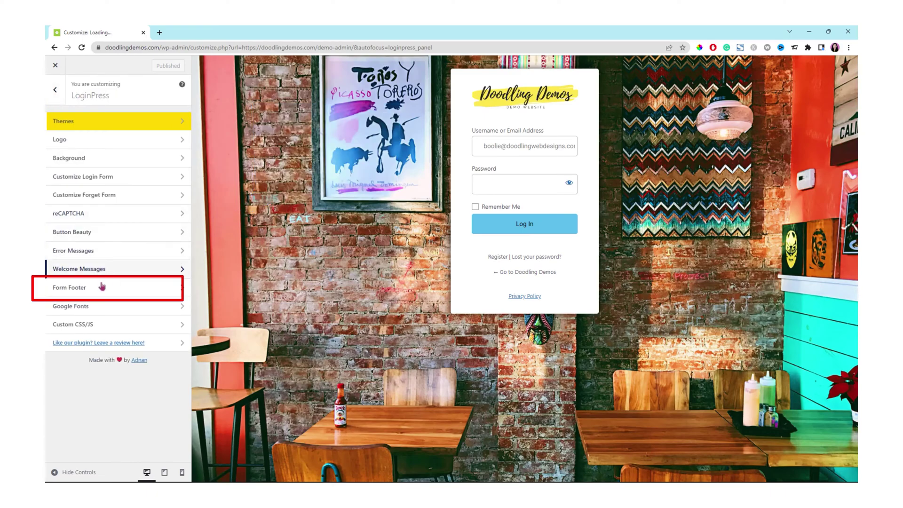
{"action": "left_click", "coordinate": [78, 289]}
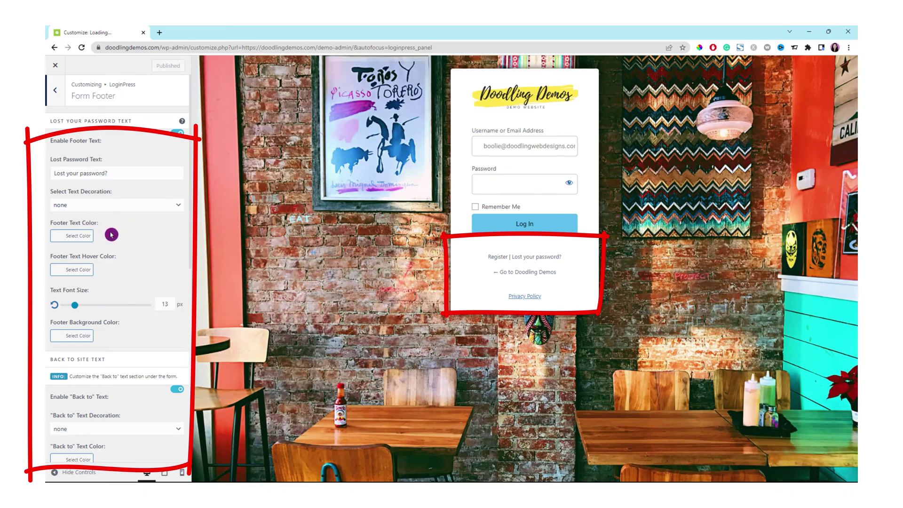
{"action": "scroll", "coordinate": [111, 244], "scroll_direction": "down", "scroll_amount": 2}
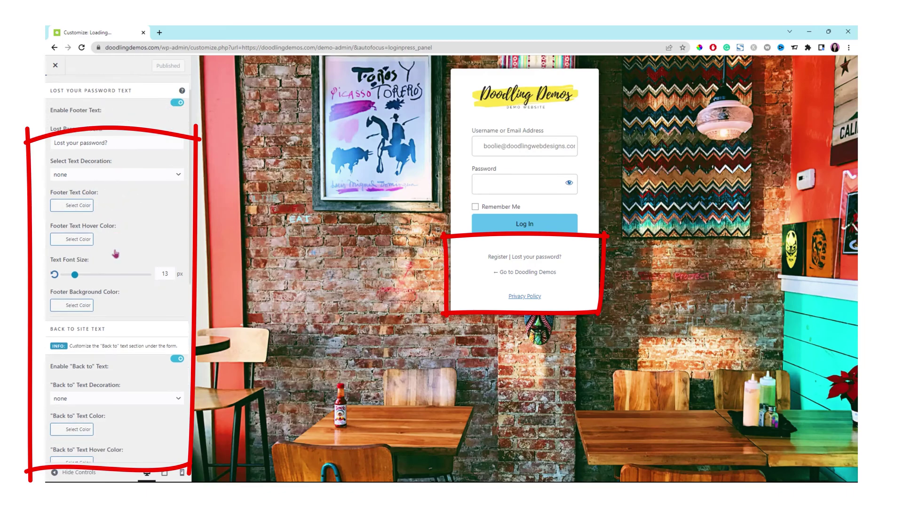
{"action": "scroll", "coordinate": [123, 285], "scroll_direction": "down", "scroll_amount": 2}
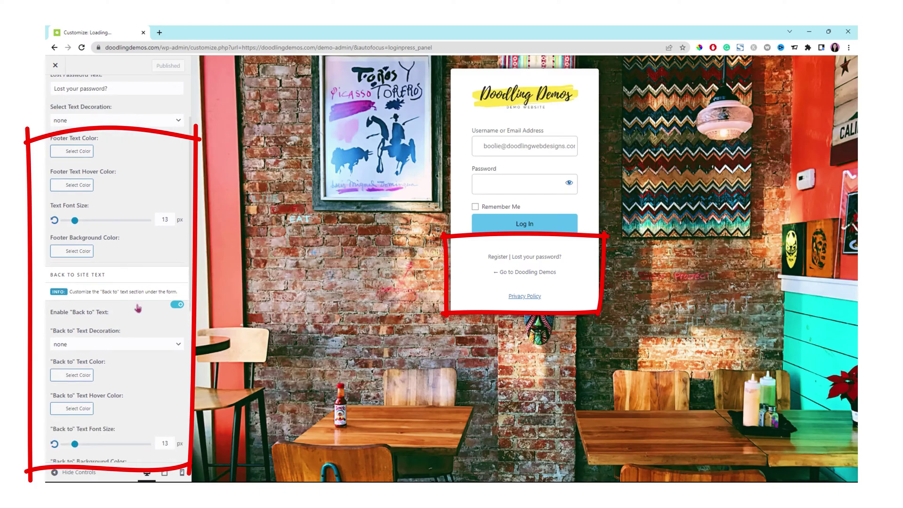
{"action": "scroll", "coordinate": [139, 306], "scroll_direction": "down", "scroll_amount": 2}
{"action": "scroll", "coordinate": [140, 307], "scroll_direction": "down", "scroll_amount": 2}
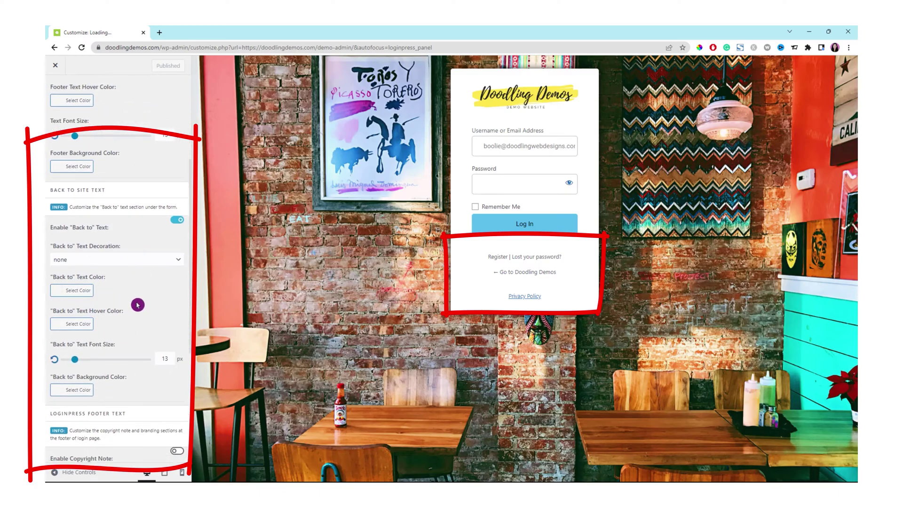
{"action": "scroll", "coordinate": [139, 304], "scroll_direction": "down", "scroll_amount": 2}
{"action": "scroll", "coordinate": [138, 305], "scroll_direction": "down", "scroll_amount": 2}
{"action": "scroll", "coordinate": [139, 305], "scroll_direction": "down", "scroll_amount": 2}
{"action": "scroll", "coordinate": [136, 299], "scroll_direction": "down", "scroll_amount": 2}
{"action": "scroll", "coordinate": [136, 300], "scroll_direction": "down", "scroll_amount": 2}
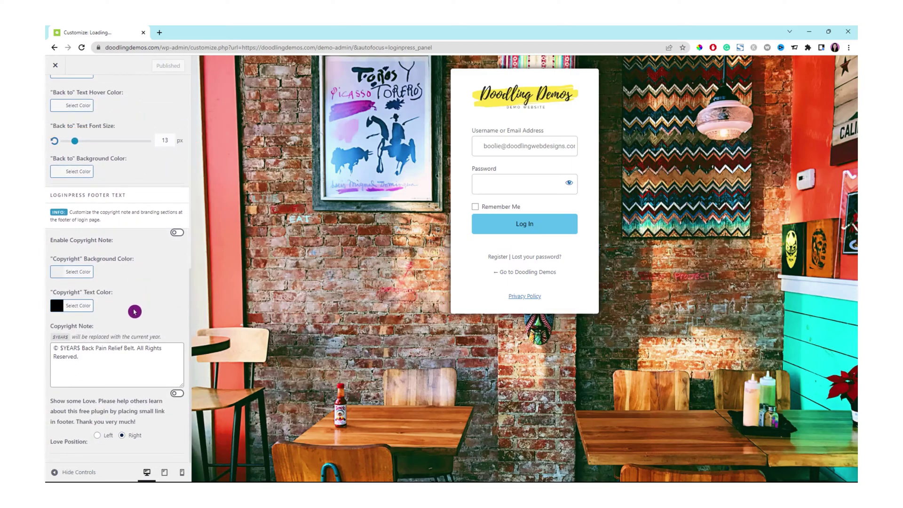
{"action": "left_click", "coordinate": [83, 360]}
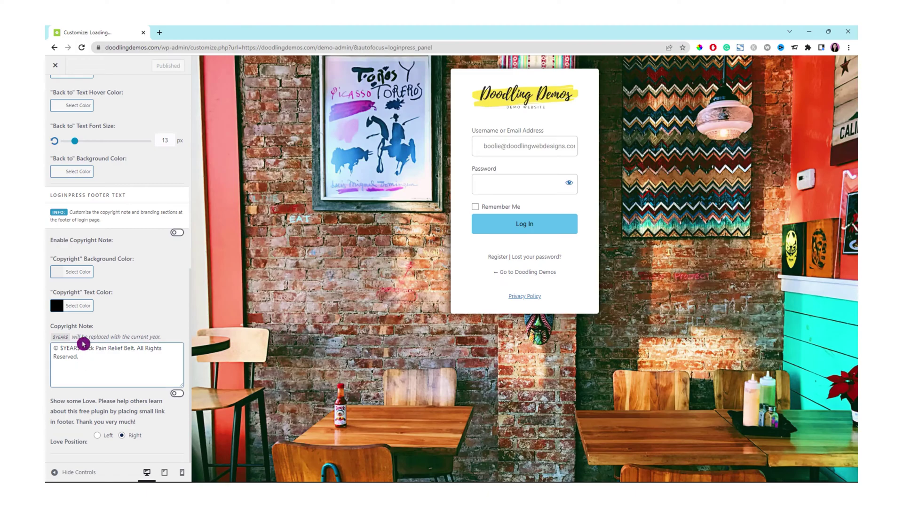
{"action": "left_click", "coordinate": [52, 348]}
Step: Replace 'Back Pain Relief Belt' with 'Doodling Demos', enable the copyright note, and publish
{"action": "left_click", "coordinate": [57, 344]}
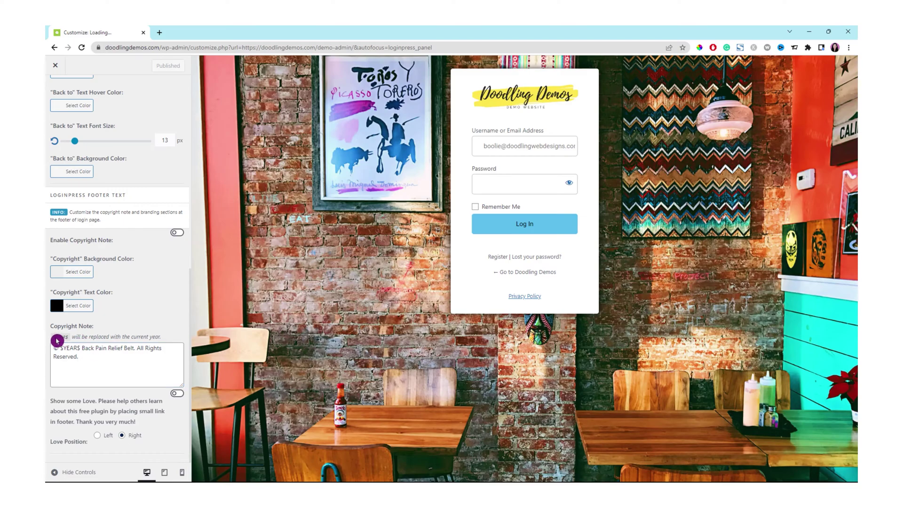
{"action": "left_click_drag", "start_coordinate": [83, 349], "coordinate": [134, 351]}
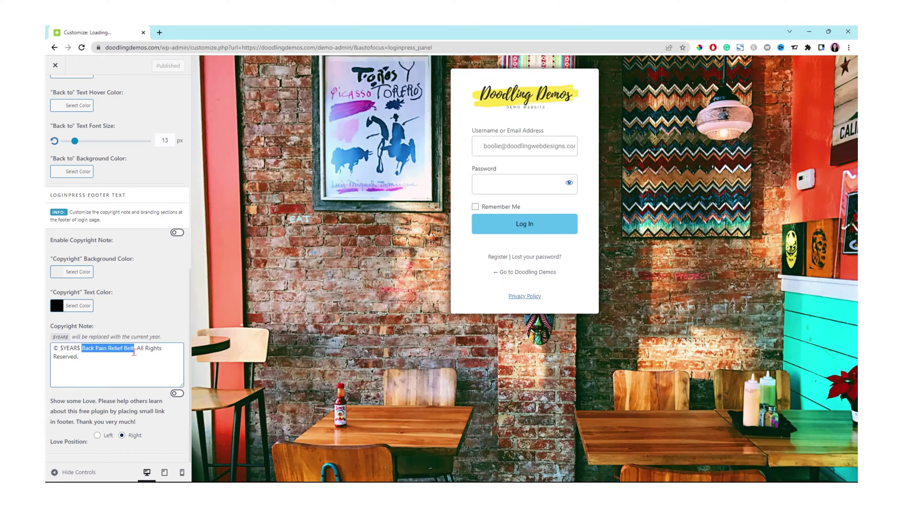
{"action": "type", "text": "Doodling"}
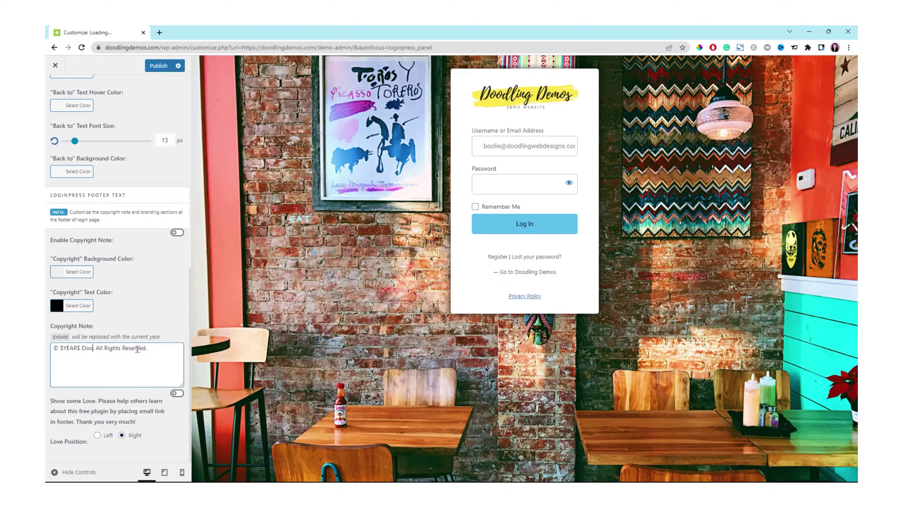
{"action": "type", "text": " Demo"}
{"action": "type", "text": " S"}
{"action": "key", "text": "BackSpace"}
{"action": "key", "text": "BackSpace"}
{"action": "type", "text": "s"}
{"action": "left_click", "coordinate": [177, 232]}
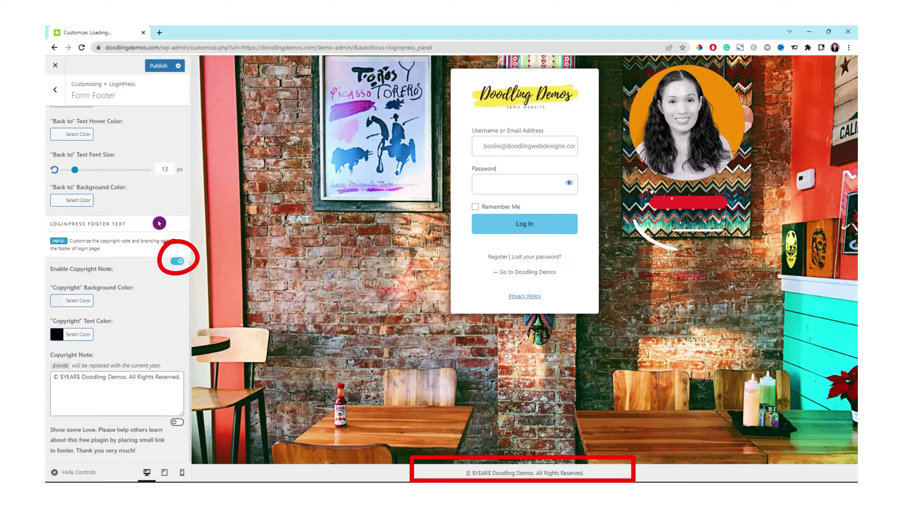
{"action": "left_click", "coordinate": [159, 66]}
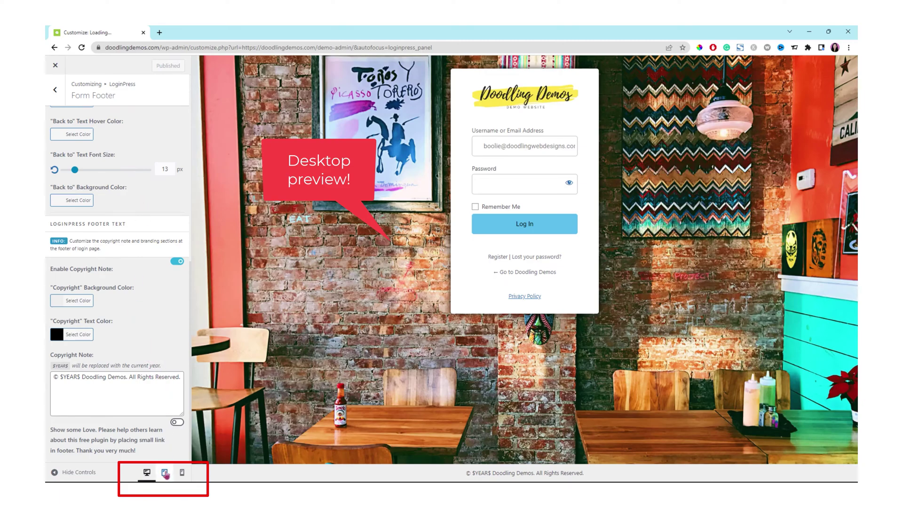
Step: Preview the login page at tablet, mobile and desktop widths, then return to the section list
{"action": "left_click", "coordinate": [165, 473]}
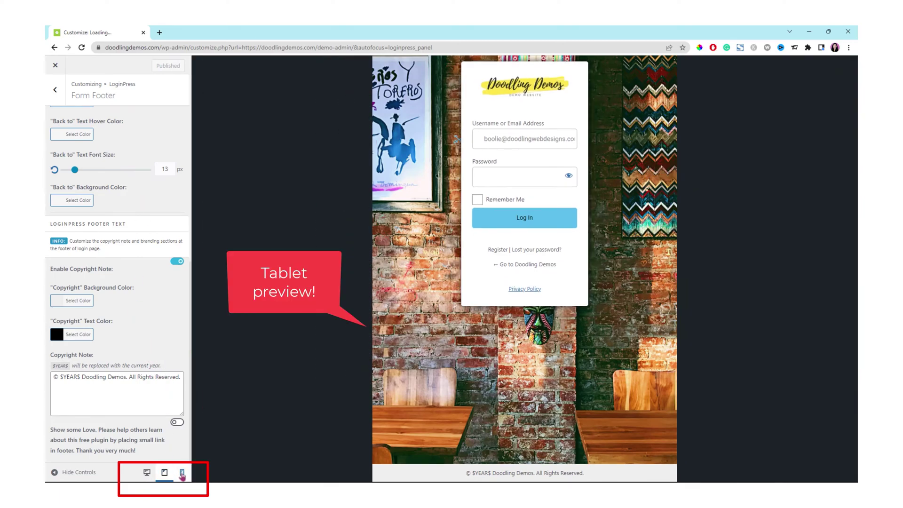
{"action": "left_click", "coordinate": [182, 473]}
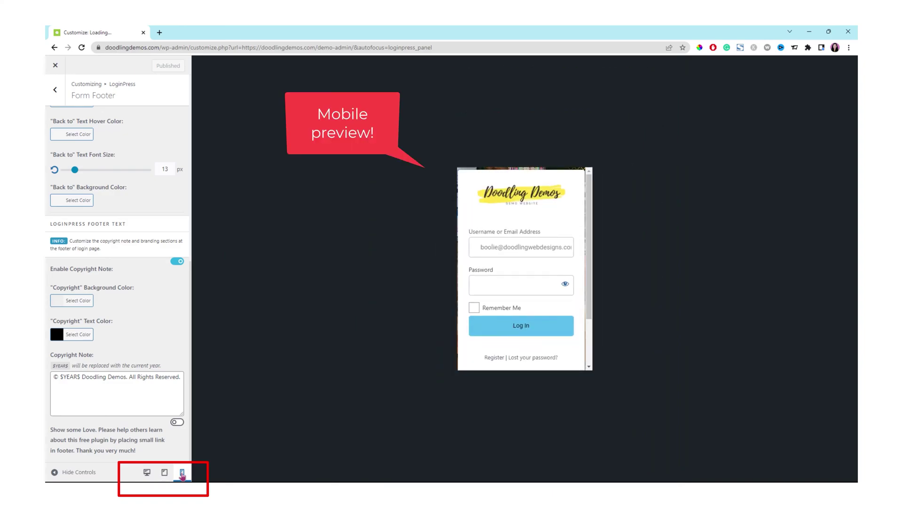
{"action": "left_click", "coordinate": [148, 473]}
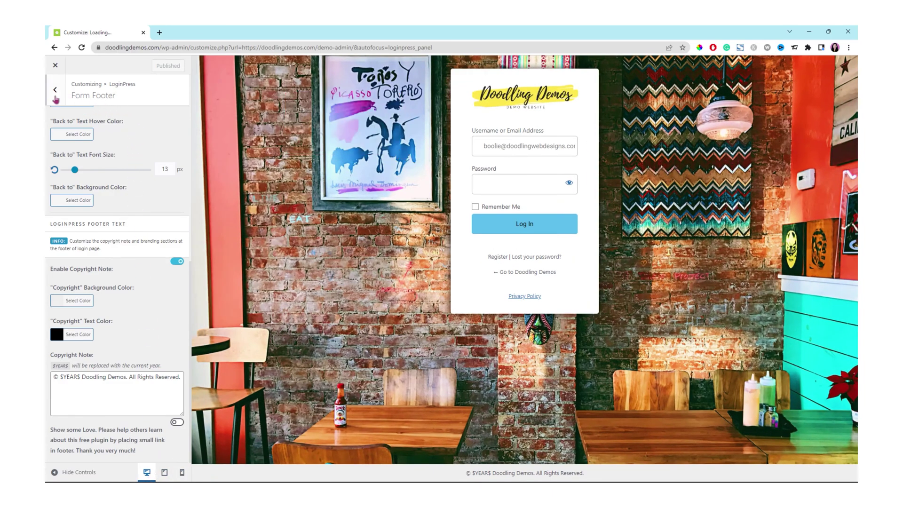
{"action": "left_click", "coordinate": [55, 90]}
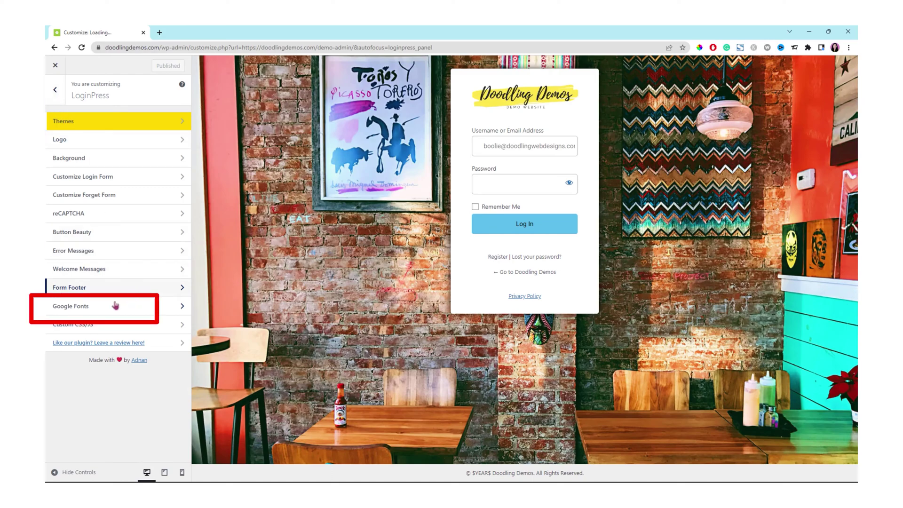
{"action": "left_click", "coordinate": [84, 306]}
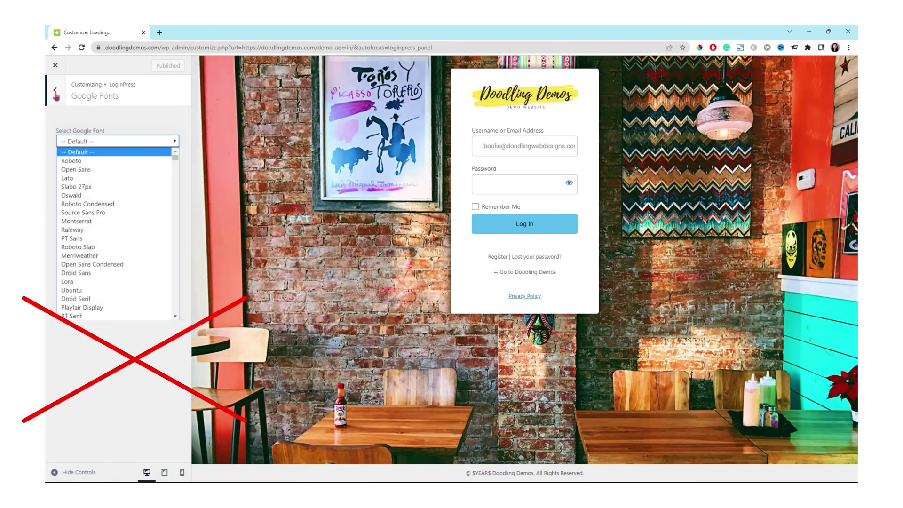
{"action": "left_click", "coordinate": [55, 92]}
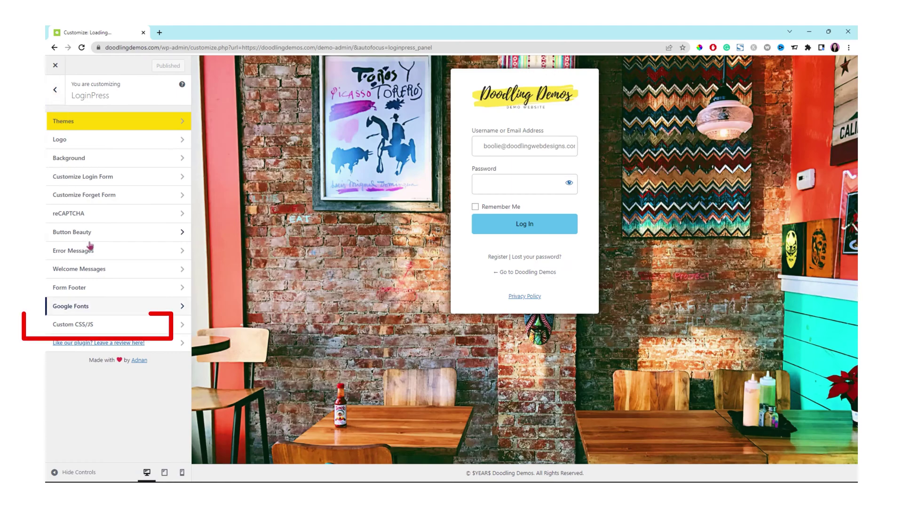
{"action": "left_click", "coordinate": [85, 326]}
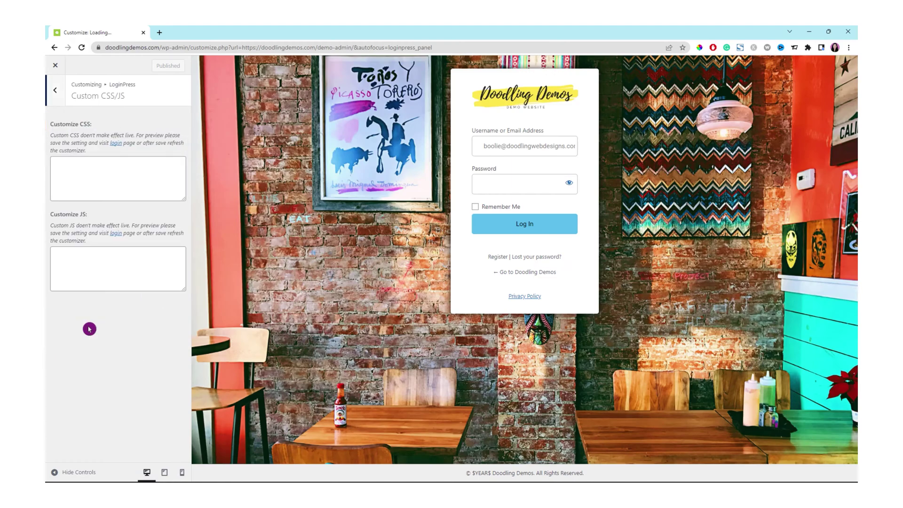
{"action": "left_click", "coordinate": [78, 178]}
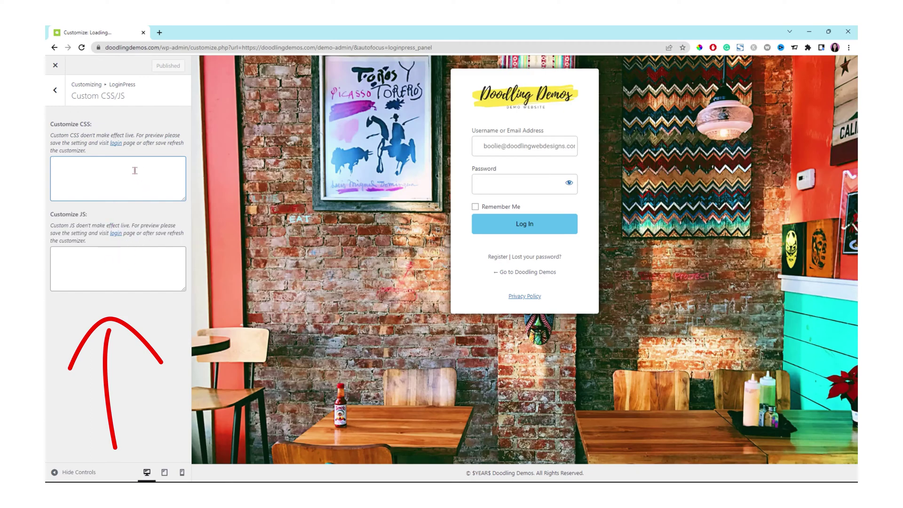
{"action": "left_click", "coordinate": [56, 92]}
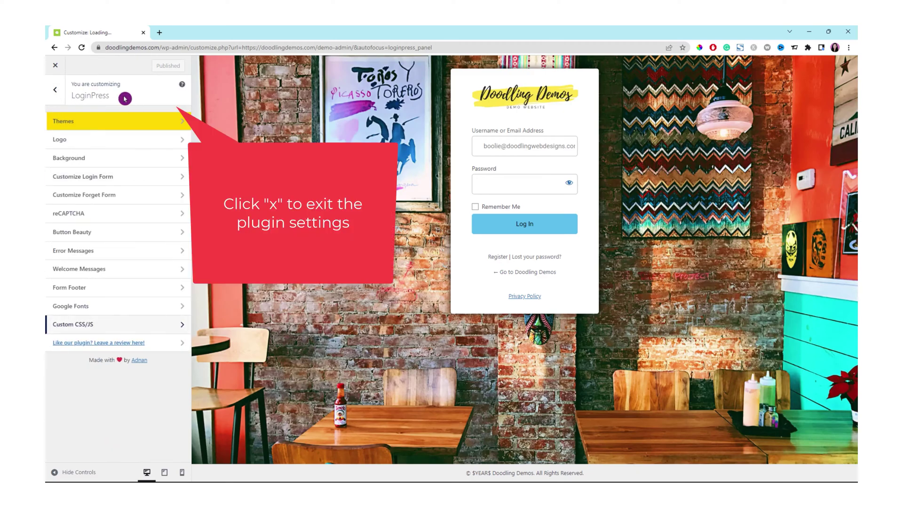
Step: Close the customizer and log out of WordPress
{"action": "left_click", "coordinate": [56, 65]}
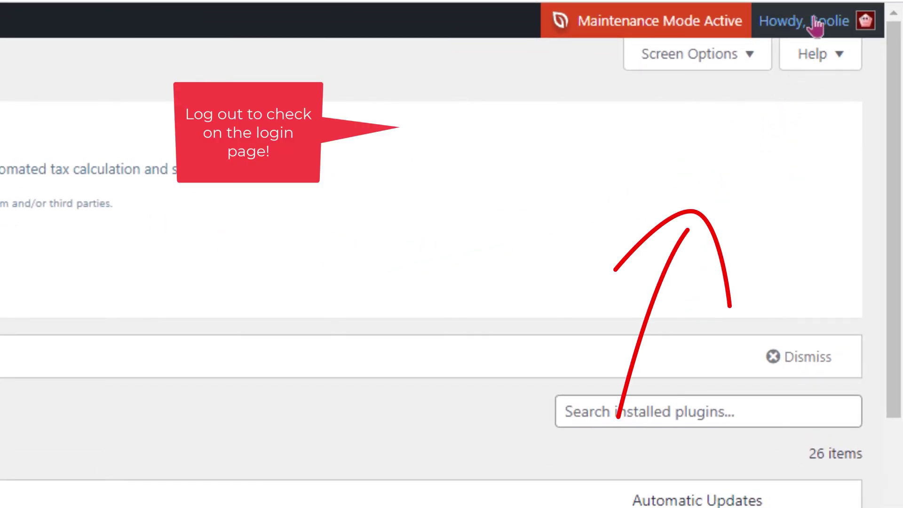
{"action": "mouse_move", "coordinate": [805, 21]}
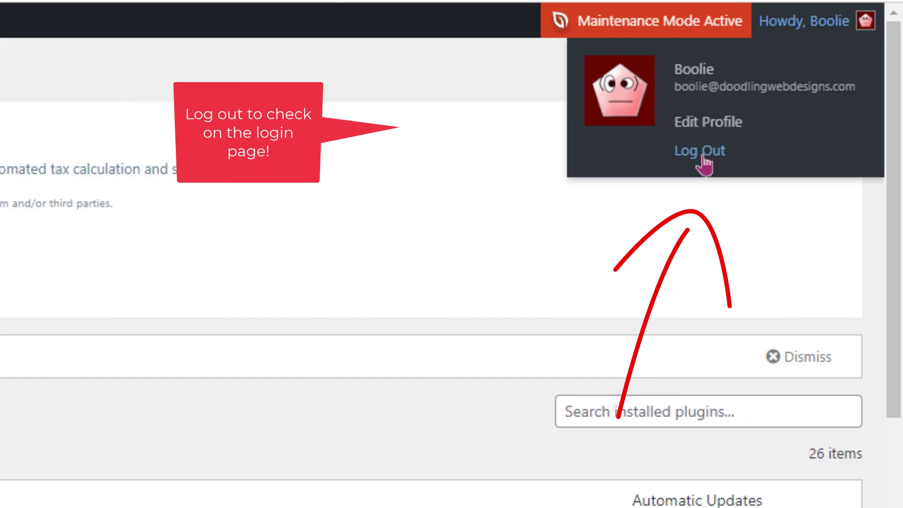
{"action": "left_click", "coordinate": [705, 154]}
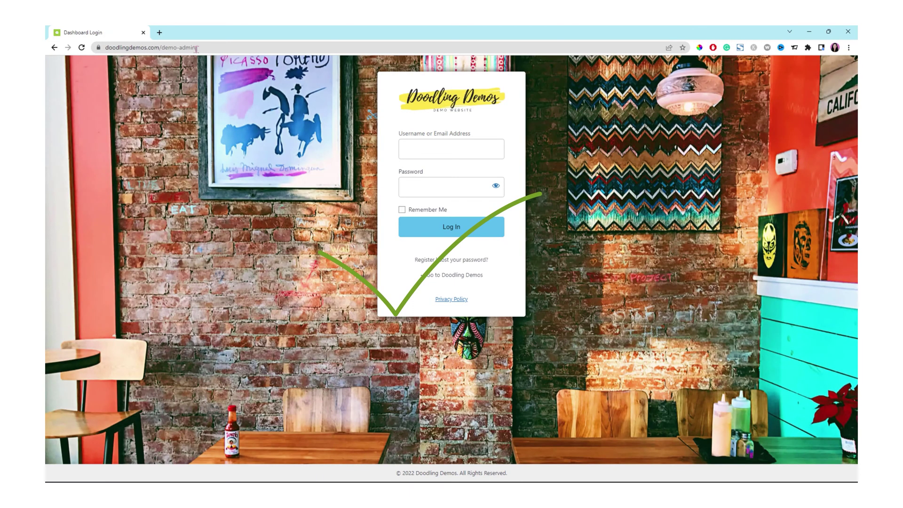